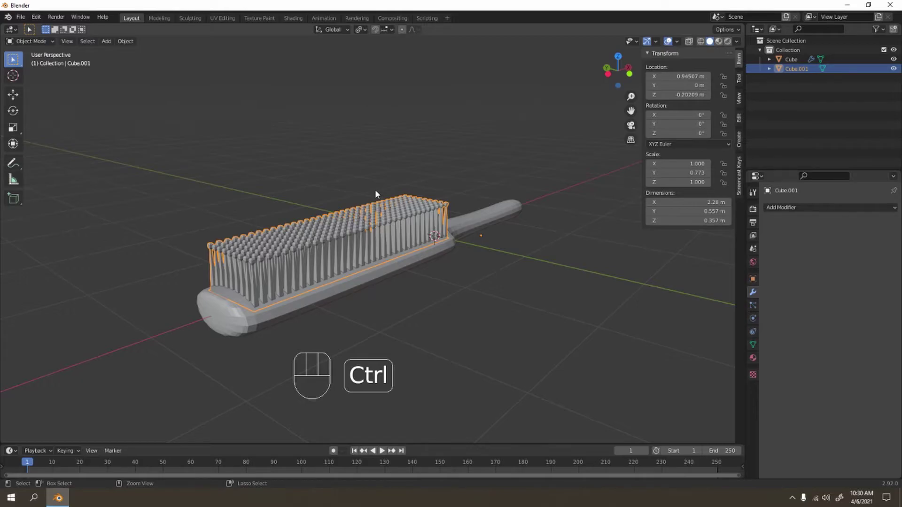
- Add a level 2 Subdivision modifier to the bristles object
{"action": "scroll", "coordinate": [361, 247], "scroll_direction": "up", "scroll_amount": 4}
{"action": "middle_click_drag", "start_coordinate": [381, 247], "coordinate": [403, 254], "text": "shift"}
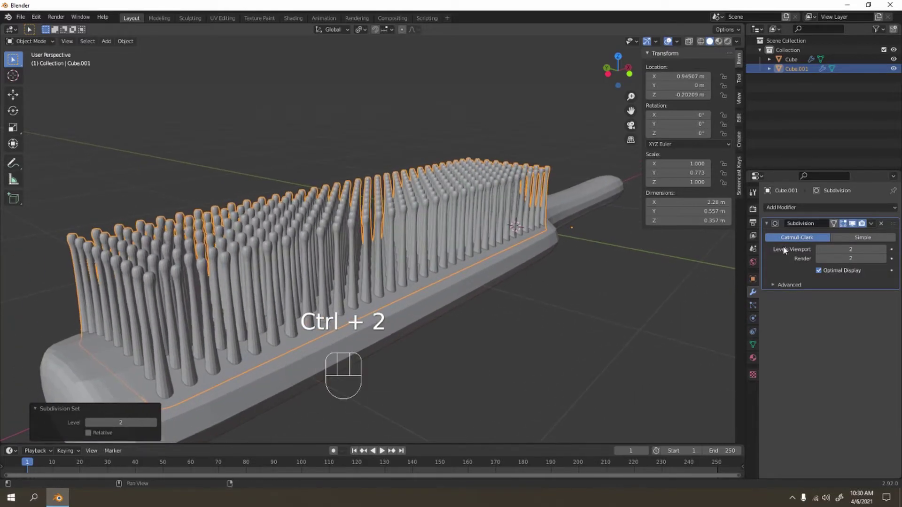
{"action": "mouse_move", "coordinate": [457, 307]}
{"action": "middle_mouse_down"}
{"action": "mouse_move", "coordinate": [461, 290]}
{"action": "mouse_move", "coordinate": [433, 288]}
{"action": "mouse_move", "coordinate": [375, 306]}
{"action": "mouse_move", "coordinate": [413, 298]}
{"action": "mouse_move", "coordinate": [455, 308]}
{"action": "mouse_move", "coordinate": [684, 277]}
{"action": "middle_mouse_up"}
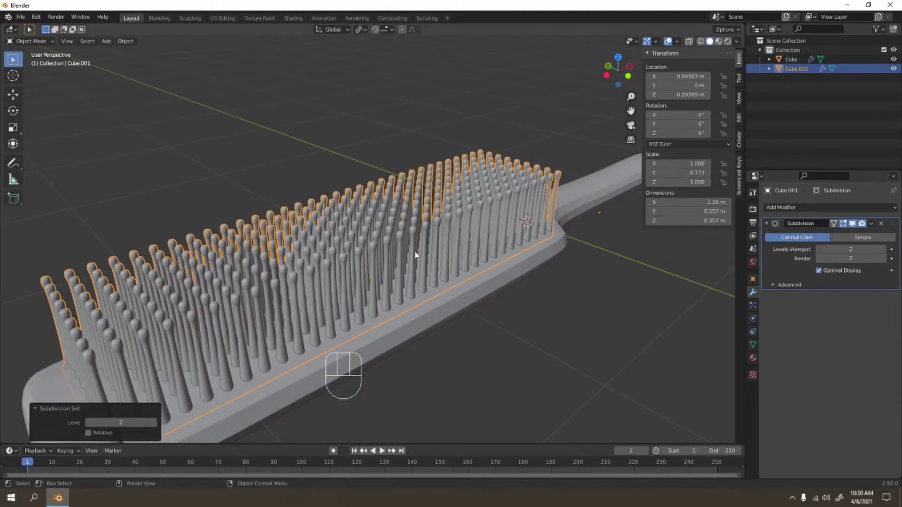
{"action": "scroll", "coordinate": [415, 256], "scroll_direction": "up", "scroll_amount": 2}
{"action": "middle_click_drag", "start_coordinate": [414, 292], "coordinate": [461, 239], "text": "shift"}
{"action": "scroll", "coordinate": [412, 278], "scroll_direction": "up", "scroll_amount": 3}
{"action": "scroll", "coordinate": [412, 278], "scroll_direction": "down", "scroll_amount": 4}
- Raise the brush body's viewport subdivision level to 3 and shade the body smooth
{"action": "left_click", "coordinate": [460, 239]}
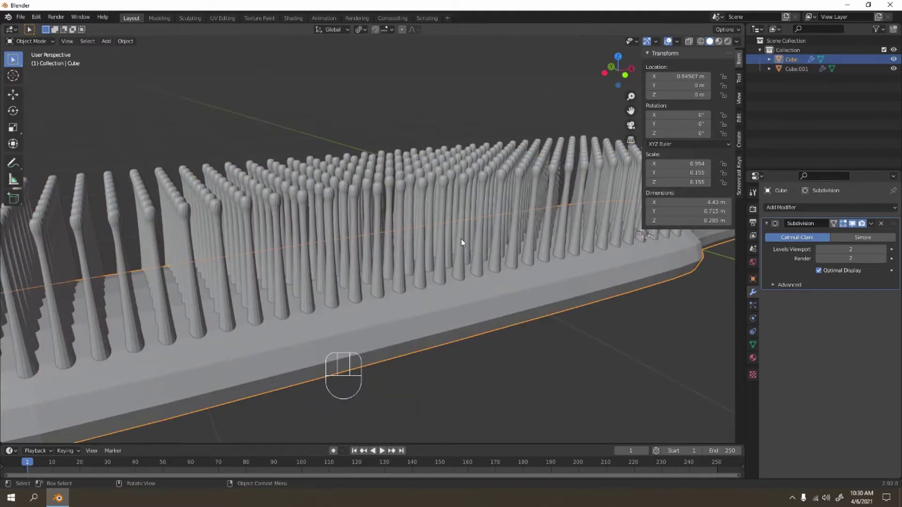
{"action": "left_click", "coordinate": [461, 206]}
{"action": "left_click", "coordinate": [466, 282]}
{"action": "scroll", "coordinate": [466, 323], "scroll_direction": "down", "scroll_amount": 6}
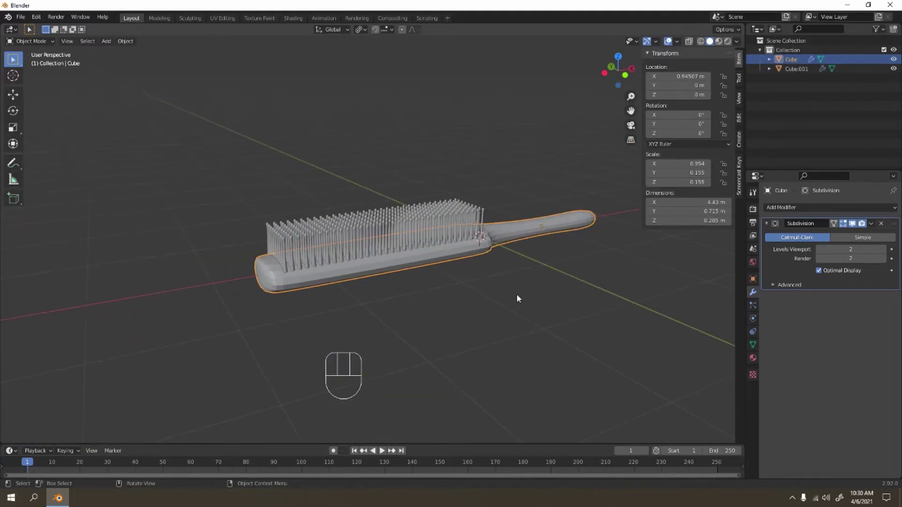
{"action": "left_click", "coordinate": [884, 252]}
{"action": "scroll", "coordinate": [531, 270], "scroll_direction": "up", "scroll_amount": 5}
{"action": "mouse_move", "coordinate": [531, 272]}
{"action": "middle_mouse_down", "text": "shift"}
{"action": "mouse_move", "coordinate": [534, 258]}
{"action": "mouse_move", "coordinate": [459, 262]}
{"action": "mouse_move", "coordinate": [384, 215]}
{"action": "mouse_move", "coordinate": [280, 255]}
{"action": "mouse_move", "coordinate": [298, 297]}
{"action": "mouse_move", "coordinate": [319, 301]}
{"action": "mouse_move", "coordinate": [384, 280]}
{"action": "mouse_move", "coordinate": [374, 298]}
{"action": "mouse_move", "coordinate": [506, 261]}
{"action": "mouse_move", "coordinate": [421, 290]}
{"action": "mouse_move", "coordinate": [448, 227]}
{"action": "middle_mouse_up", "text": "shift"}
{"action": "right_click", "coordinate": [535, 251]}
{"action": "key", "text": "Escape"}
- Shade the bristles smooth and clear the selection
{"action": "left_click", "coordinate": [420, 281]}
{"action": "scroll", "coordinate": [448, 227], "scroll_direction": "up", "scroll_amount": 6}
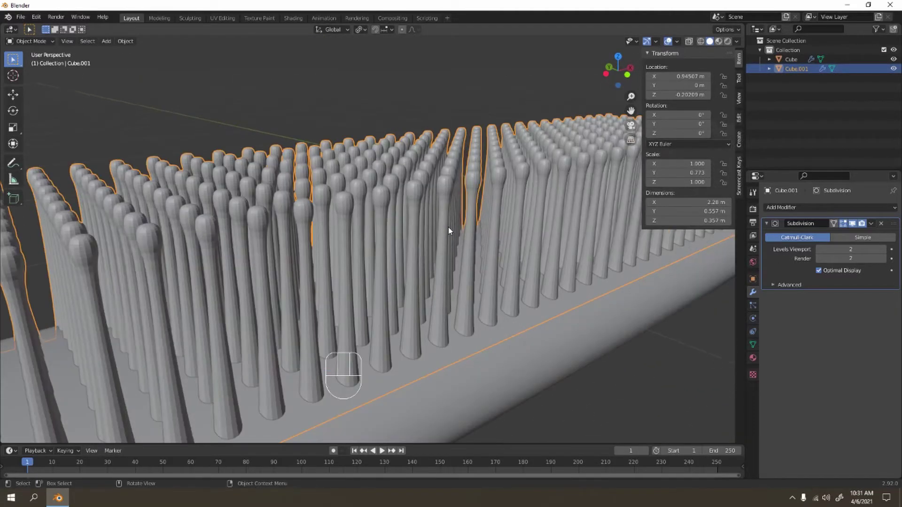
{"action": "right_click", "coordinate": [445, 228]}
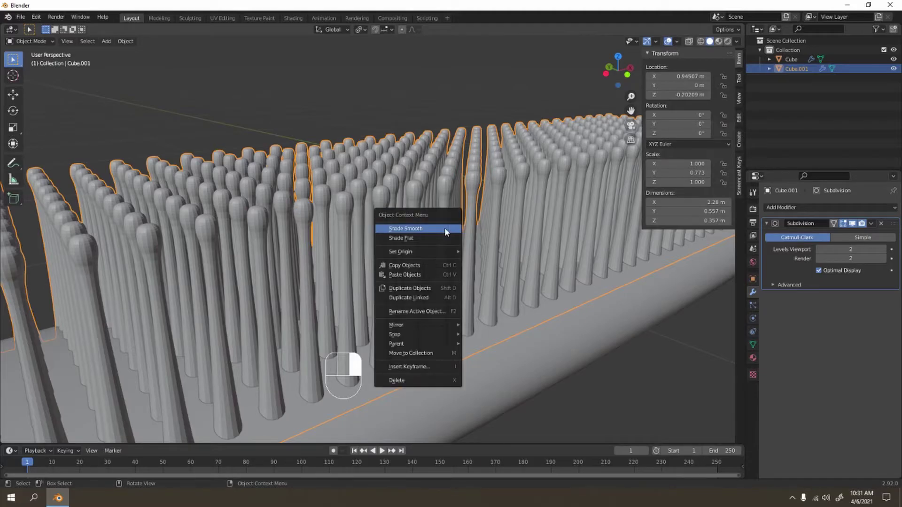
{"action": "left_click", "coordinate": [445, 228]}
{"action": "scroll", "coordinate": [444, 230], "scroll_direction": "down", "scroll_amount": 6}
{"action": "mouse_move", "coordinate": [439, 231]}
{"action": "middle_mouse_down"}
{"action": "mouse_move", "coordinate": [295, 219]}
{"action": "mouse_move", "coordinate": [385, 325]}
{"action": "mouse_move", "coordinate": [412, 311]}
{"action": "middle_mouse_up"}
{"action": "scroll", "coordinate": [305, 211], "scroll_direction": "up", "scroll_amount": 5}
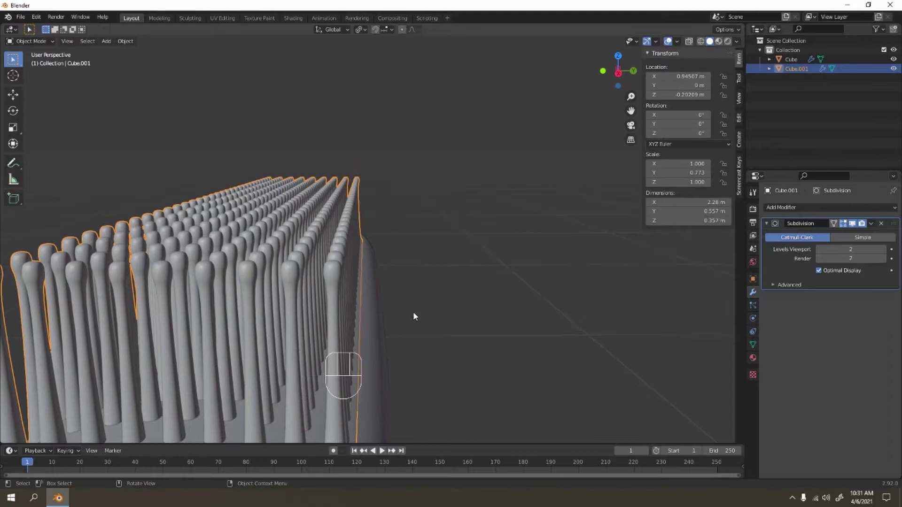
{"action": "left_click", "coordinate": [433, 280]}
{"action": "mouse_move", "coordinate": [434, 282]}
{"action": "middle_mouse_down"}
{"action": "mouse_move", "coordinate": [453, 306]}
{"action": "mouse_move", "coordinate": [531, 308]}
{"action": "mouse_move", "coordinate": [610, 289]}
{"action": "middle_mouse_up"}
{"action": "mouse_move", "coordinate": [521, 275]}
{"action": "middle_mouse_down", "text": "shift"}
{"action": "mouse_move", "coordinate": [562, 268]}
{"action": "mouse_move", "coordinate": [545, 245]}
{"action": "mouse_move", "coordinate": [515, 249]}
{"action": "middle_mouse_up", "text": "shift"}
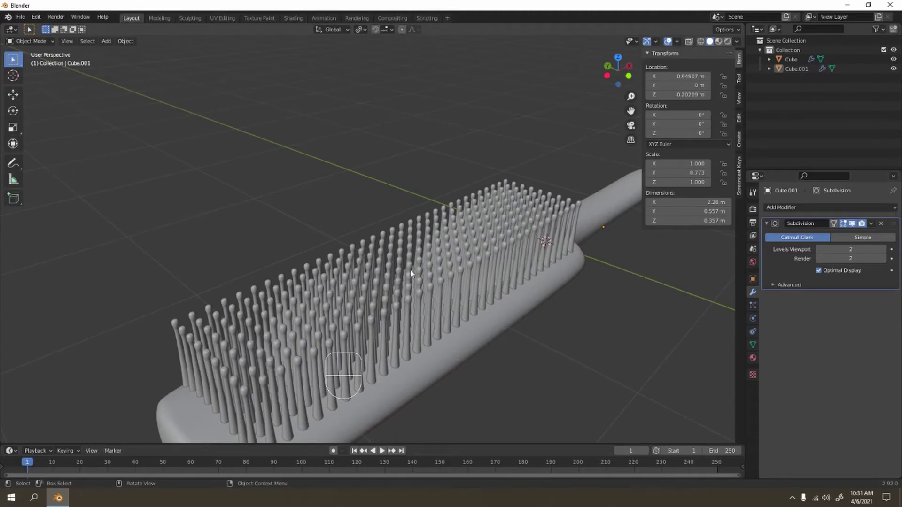
{"action": "mouse_move", "coordinate": [445, 243]}
{"action": "middle_mouse_down", "text": "shift"}
{"action": "mouse_move", "coordinate": [396, 243]}
{"action": "mouse_move", "coordinate": [350, 189]}
{"action": "middle_mouse_up", "text": "shift"}
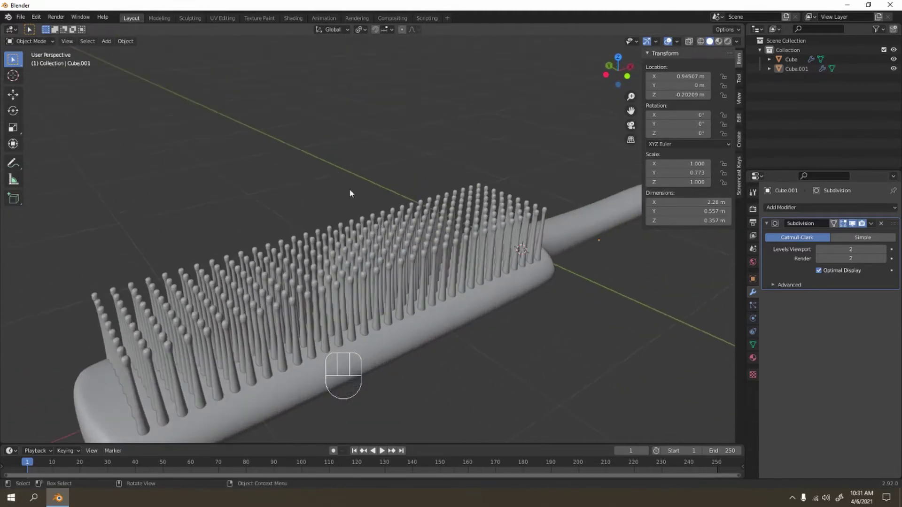
- Switch to the Shading workspace with the whole hairbrush in view
{"action": "left_click", "coordinate": [300, 17]}
{"action": "middle_click_drag", "start_coordinate": [493, 201], "coordinate": [517, 196]}
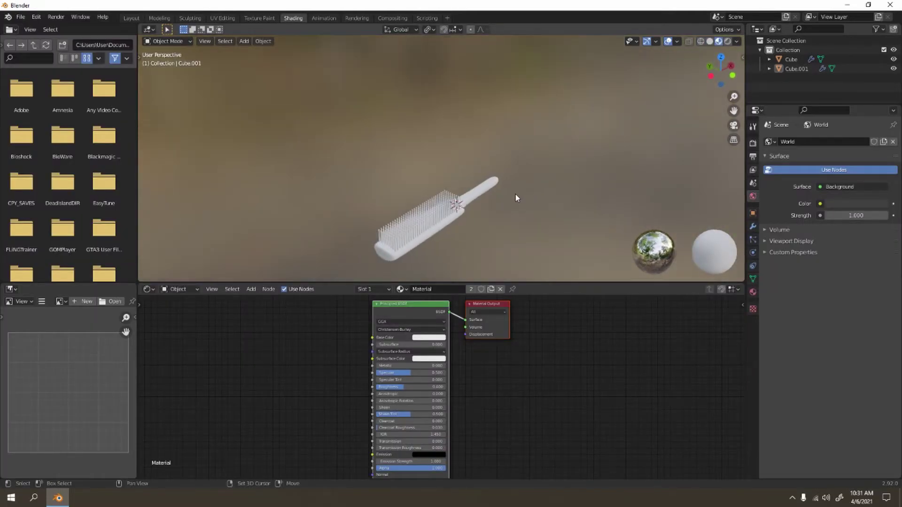
{"action": "scroll", "coordinate": [520, 125], "scroll_direction": "up", "scroll_amount": 3}
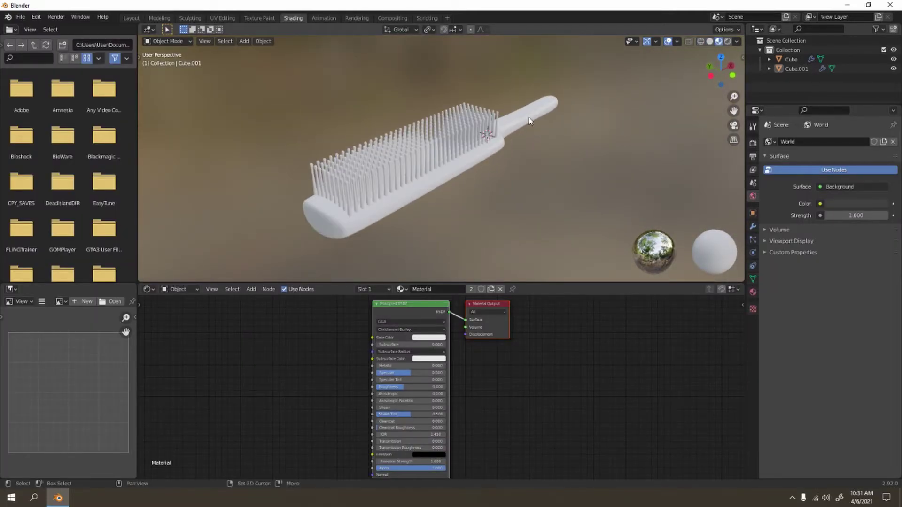
- Try an orange base color on the existing material of the brush body
{"action": "left_click", "coordinate": [463, 165]}
{"action": "left_click", "coordinate": [434, 339]}
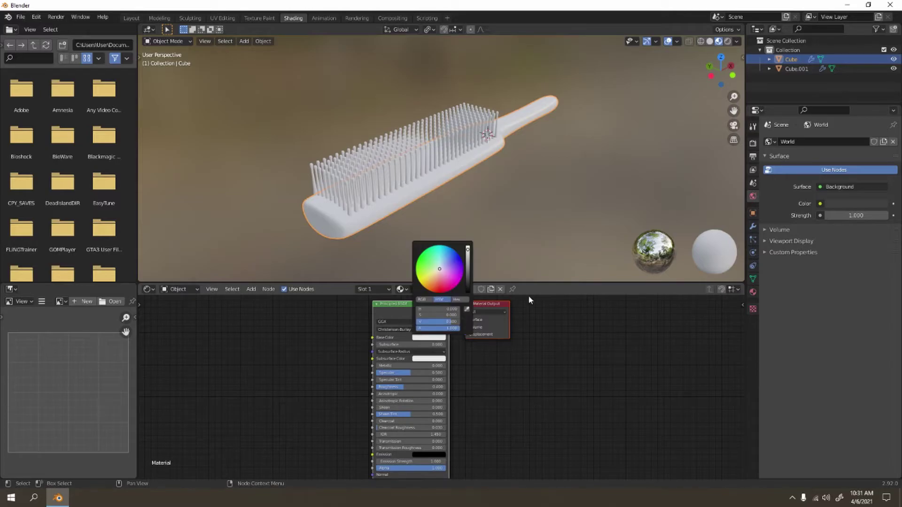
{"action": "left_click_drag", "start_coordinate": [442, 275], "coordinate": [423, 286]}
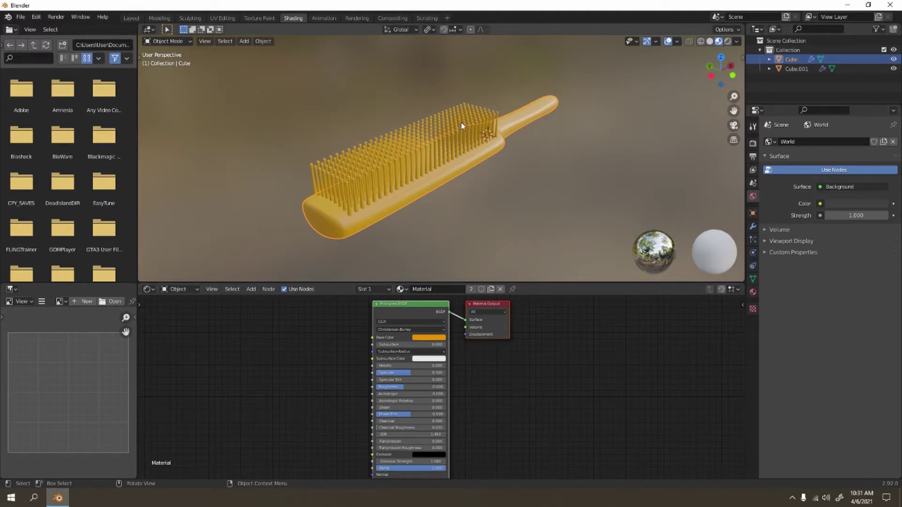
- Unlink the shared material from both the brush body and the bristles
{"action": "left_click", "coordinate": [501, 289]}
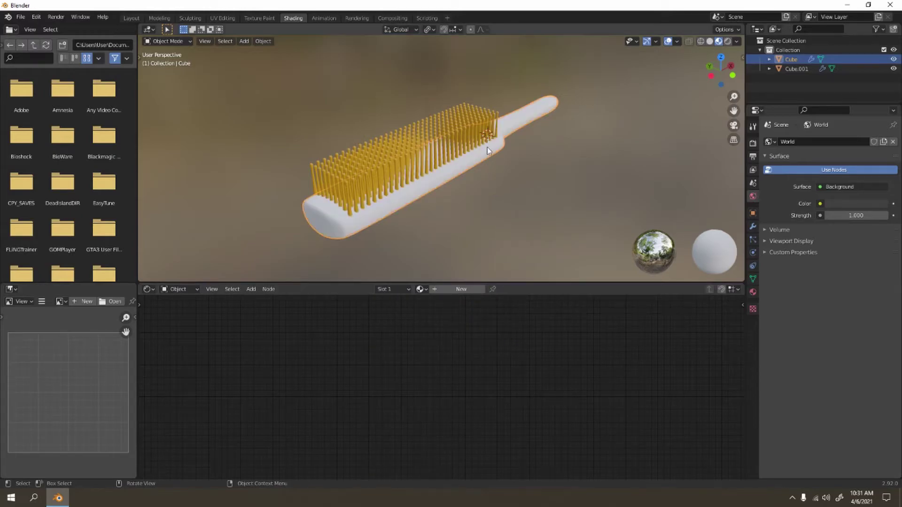
{"action": "left_click", "coordinate": [437, 160]}
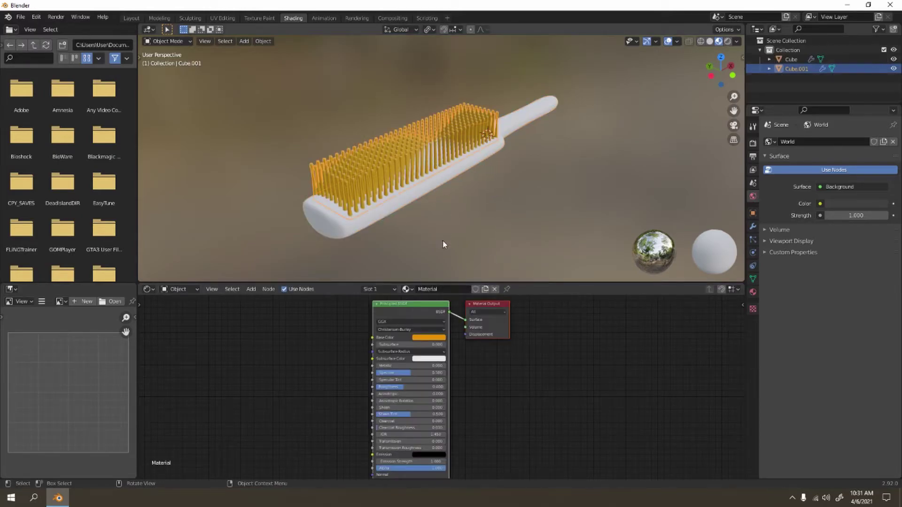
{"action": "left_click", "coordinate": [495, 289]}
- Create a new material for the brush body and give it a yellow-orange base color
{"action": "left_click", "coordinate": [467, 165]}
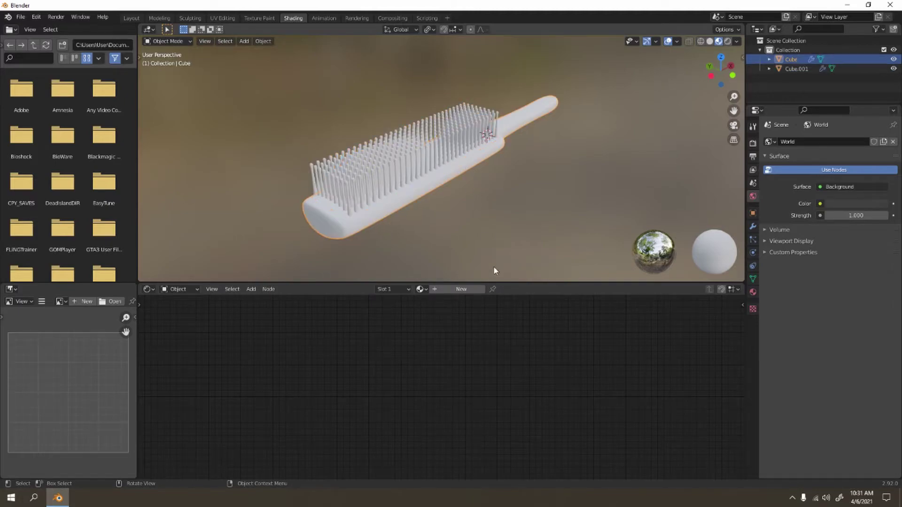
{"action": "left_click", "coordinate": [462, 289]}
{"action": "middle_click_drag", "start_coordinate": [457, 321], "coordinate": [453, 413]}
{"action": "scroll", "coordinate": [491, 316], "scroll_direction": "up", "scroll_amount": 7}
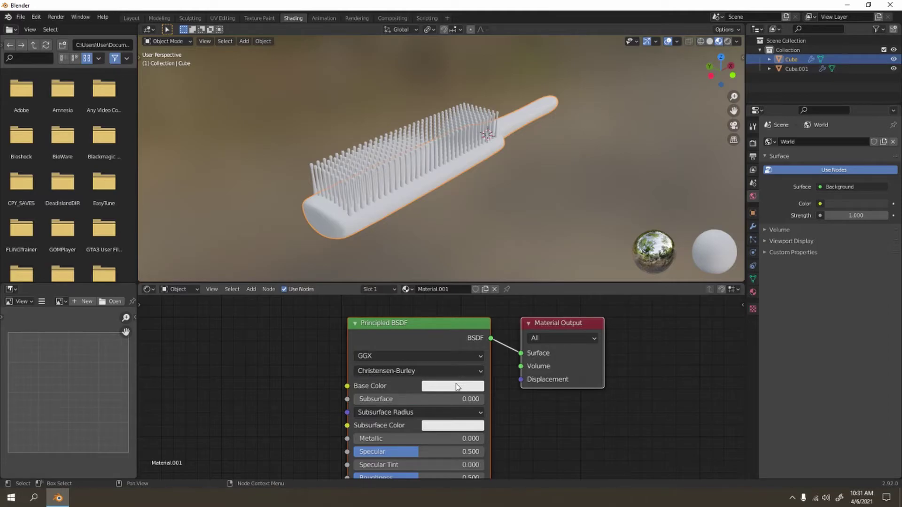
{"action": "left_click", "coordinate": [458, 387]}
{"action": "left_click_drag", "start_coordinate": [480, 261], "coordinate": [457, 276]}
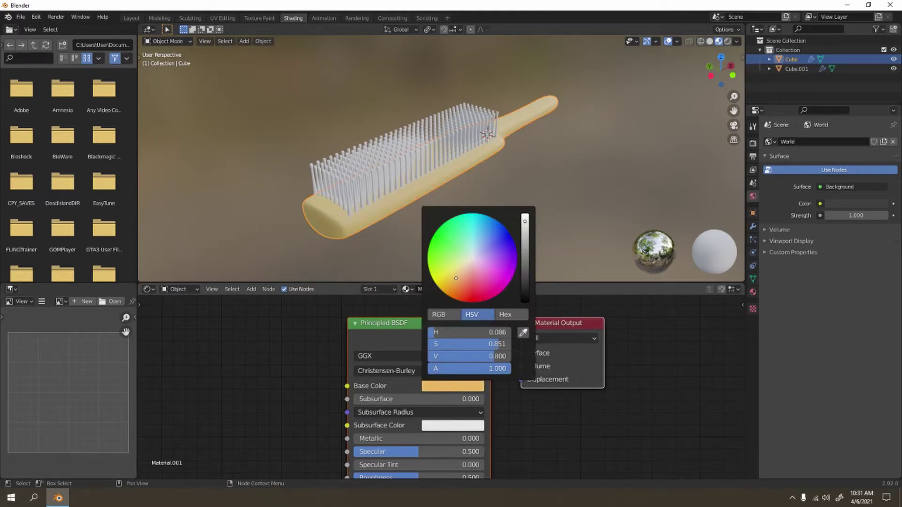
{"action": "mouse_move", "coordinate": [465, 235]}
{"action": "middle_mouse_down"}
{"action": "mouse_move", "coordinate": [549, 230]}
{"action": "mouse_move", "coordinate": [503, 215]}
{"action": "mouse_move", "coordinate": [501, 225]}
{"action": "middle_mouse_up"}
{"action": "middle_click_drag", "start_coordinate": [349, 234], "coordinate": [405, 225], "text": "shift"}
{"action": "mouse_move", "coordinate": [265, 368]}
{"action": "middle_mouse_down"}
{"action": "mouse_move", "coordinate": [331, 342]}
{"action": "mouse_move", "coordinate": [374, 366]}
{"action": "middle_mouse_up"}
{"action": "key", "text": "shift+a"}
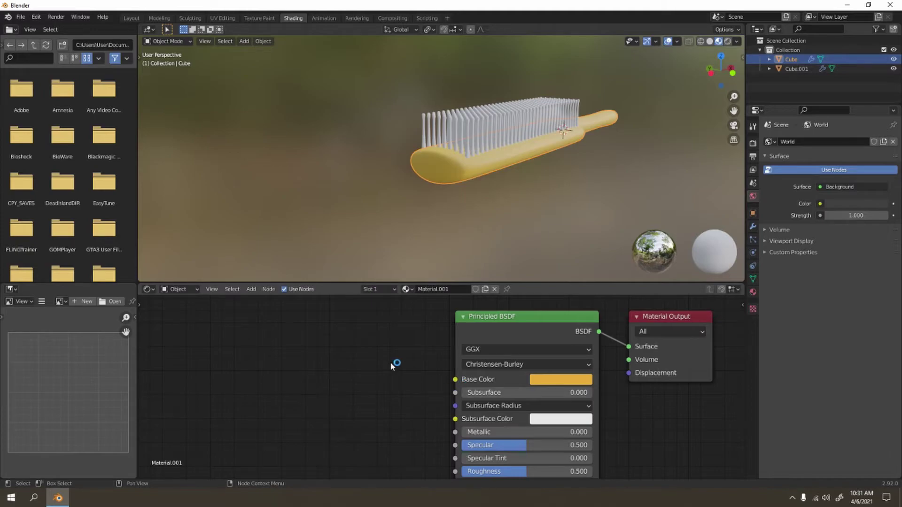
{"action": "key", "text": "shift+a"}
{"action": "key", "text": "Tab"}
{"action": "key", "text": "Tab"}
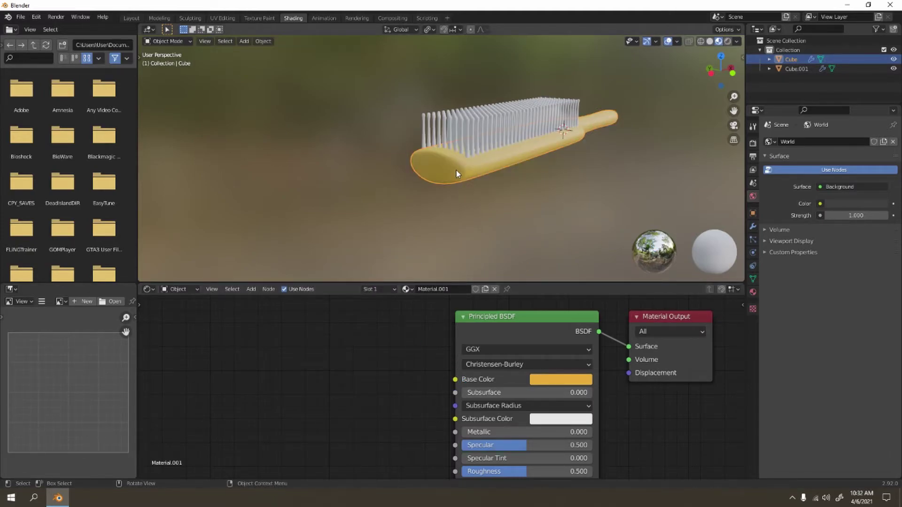
- Apply the Subdivision modifier on the brush body and check its mesh in Edit Mode
{"action": "left_click", "coordinate": [751, 227]}
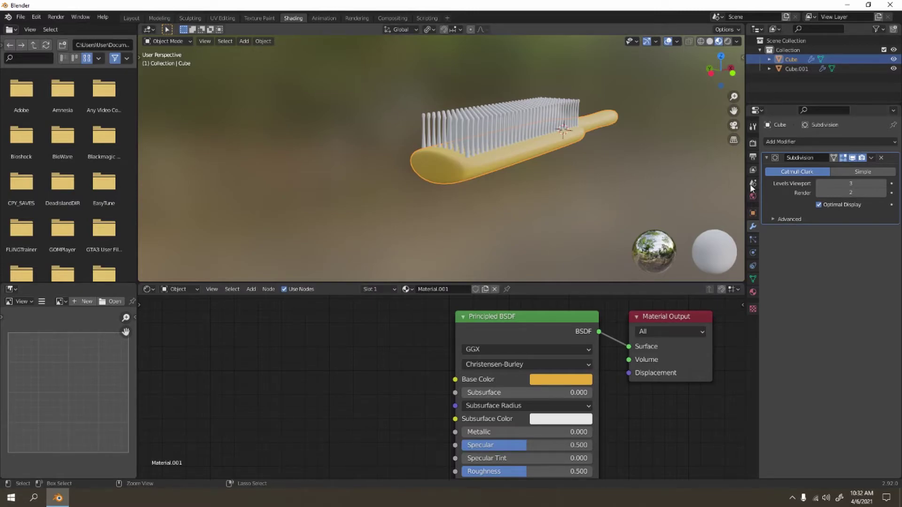
{"action": "left_click", "coordinate": [871, 158]}
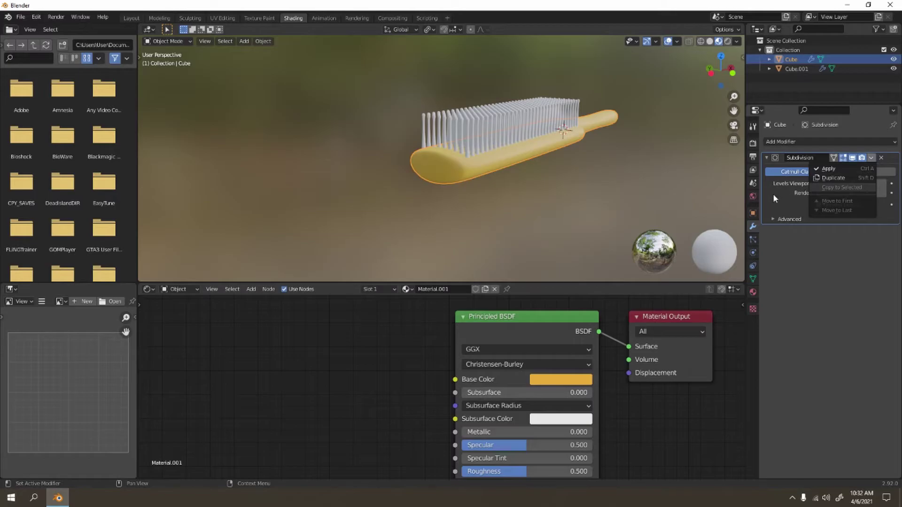
{"action": "key", "text": "ctrl+a"}
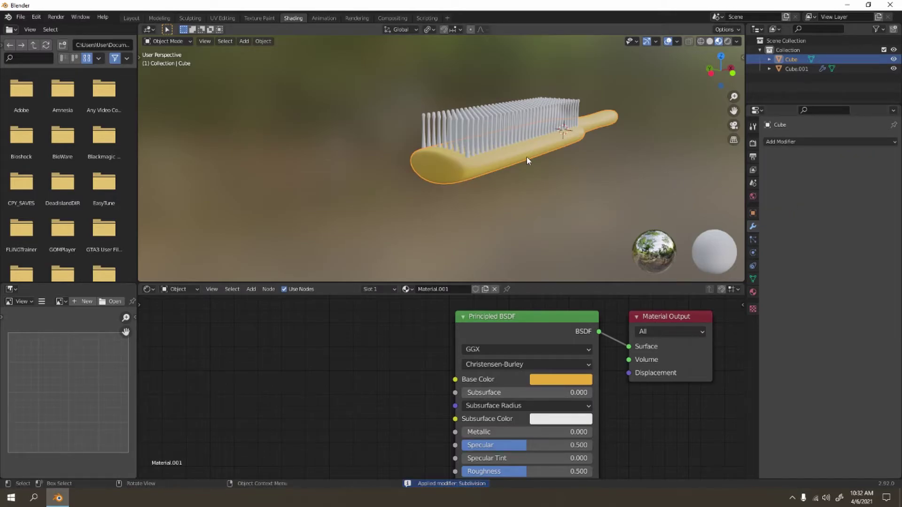
{"action": "key", "text": "Tab"}
{"action": "scroll", "coordinate": [646, 179], "scroll_direction": "up", "scroll_amount": 3}
{"action": "scroll", "coordinate": [646, 178], "scroll_direction": "down", "scroll_amount": 3}
{"action": "key", "text": "Tab"}
{"action": "middle_click_drag", "start_coordinate": [646, 178], "coordinate": [525, 165]}
{"action": "scroll", "coordinate": [522, 164], "scroll_direction": "up", "scroll_amount": 3}
{"action": "scroll", "coordinate": [518, 165], "scroll_direction": "down", "scroll_amount": 3}
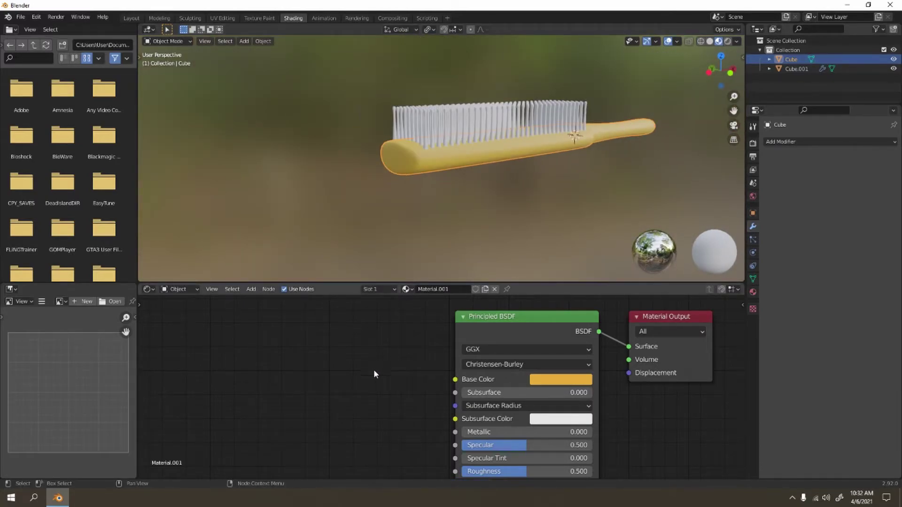
- Add a Musgrave Texture node ahead of the Principled BSDF in the brush body's material
{"action": "key", "text": "shift+a"}
{"action": "mouse_move", "coordinate": [357, 410]}
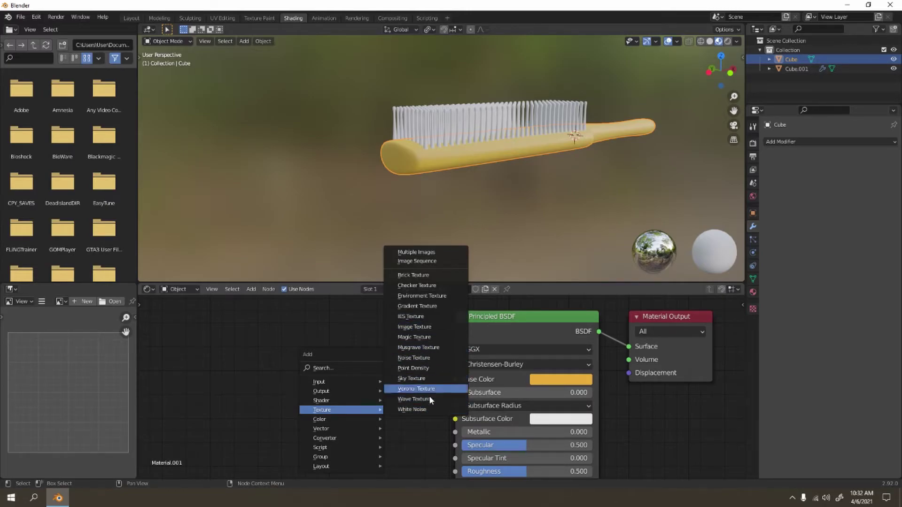
{"action": "left_click", "coordinate": [418, 347]}
{"action": "left_click", "coordinate": [343, 384]}
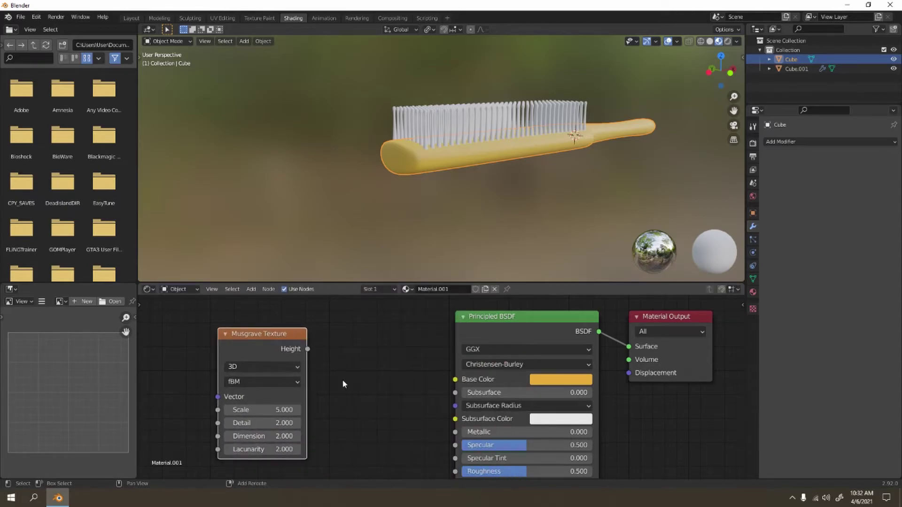
- Add a ColorRamp node between the Musgrave Texture and the Principled BSDF
{"action": "scroll", "coordinate": [344, 384], "scroll_direction": "down", "scroll_amount": 3}
{"action": "key", "text": "shift+a"}
{"action": "mouse_move", "coordinate": [382, 396]}
{"action": "left_click", "coordinate": [441, 270]}
{"action": "key", "text": "shift+a"}
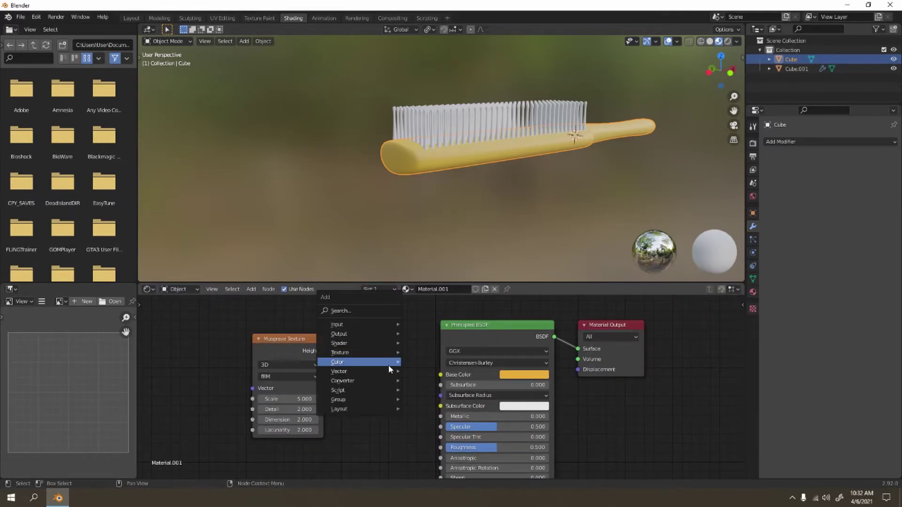
{"action": "mouse_move", "coordinate": [366, 380]}
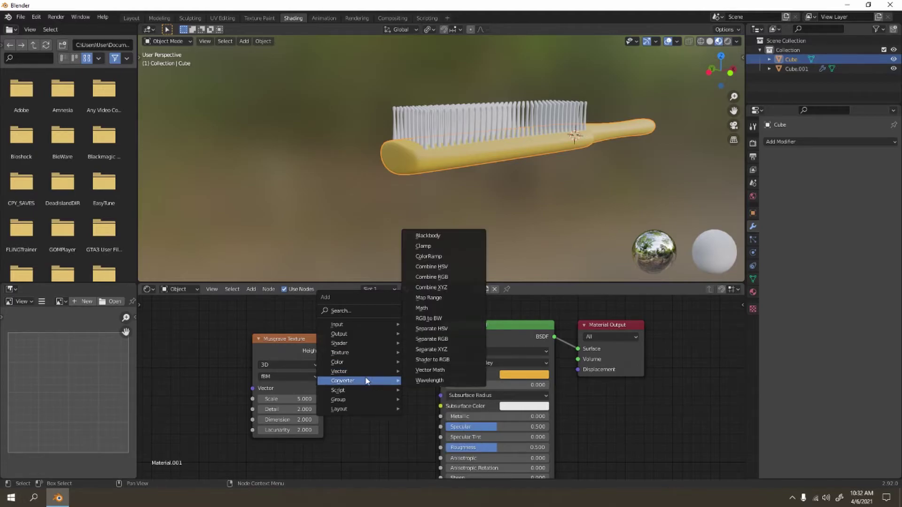
{"action": "left_click", "coordinate": [451, 256]}
{"action": "left_click", "coordinate": [324, 334]}
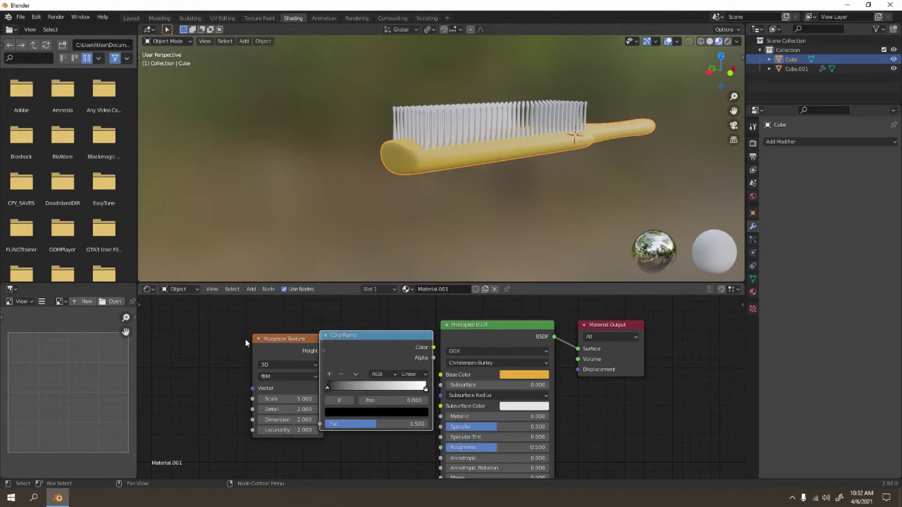
- Connect the Musgrave Height to the ColorRamp Fac, and the ColorRamp Color to the Principled BSDF Base Color
{"action": "left_click_drag", "start_coordinate": [286, 344], "coordinate": [320, 425]}
{"action": "mouse_move", "coordinate": [407, 342]}
{"action": "left_mouse_down"}
{"action": "mouse_move", "coordinate": [383, 347]}
{"action": "mouse_move", "coordinate": [440, 374]}
{"action": "left_mouse_up"}
{"action": "middle_click_drag", "start_coordinate": [460, 155], "coordinate": [498, 41]}
{"action": "scroll", "coordinate": [508, 136], "scroll_direction": "up", "scroll_amount": 4}
{"action": "mouse_move", "coordinate": [491, 184]}
{"action": "middle_mouse_down", "text": "shift"}
{"action": "mouse_move", "coordinate": [477, 142]}
{"action": "mouse_move", "coordinate": [416, 159]}
{"action": "middle_mouse_up", "text": "shift"}
{"action": "middle_click_drag", "start_coordinate": [331, 315], "coordinate": [352, 309]}
{"action": "scroll", "coordinate": [351, 309], "scroll_direction": "up", "scroll_amount": 2}
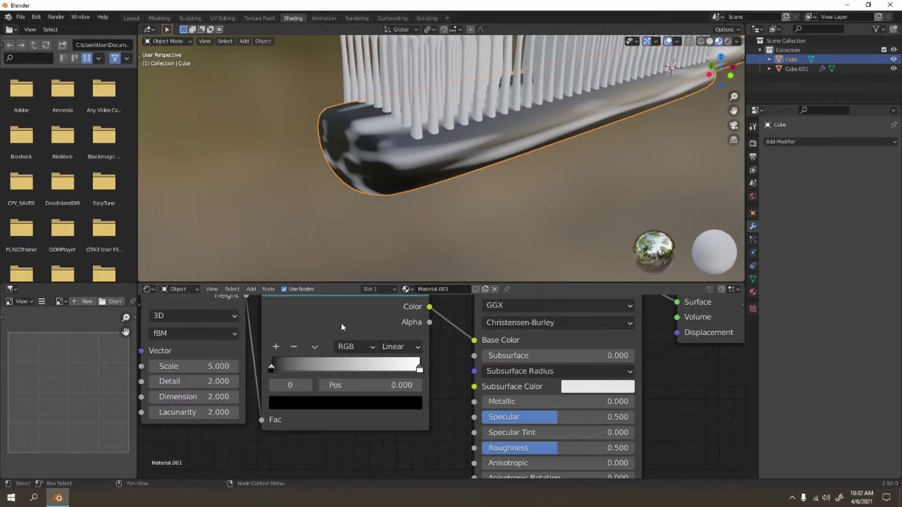
- Set the ColorRamp's white stop to orange with hue 0.055 and saturation 1.000
{"action": "left_click", "coordinate": [420, 367]}
{"action": "left_click", "coordinate": [369, 402]}
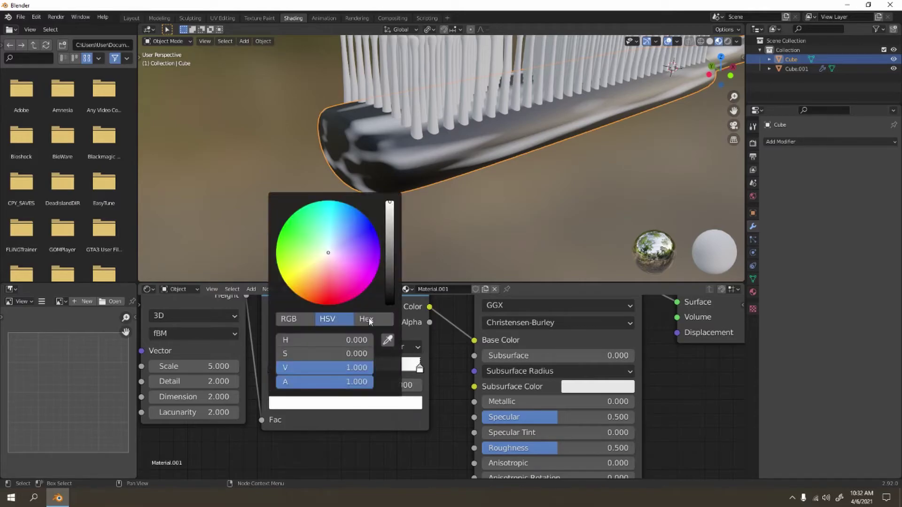
{"action": "left_click", "coordinate": [295, 293]}
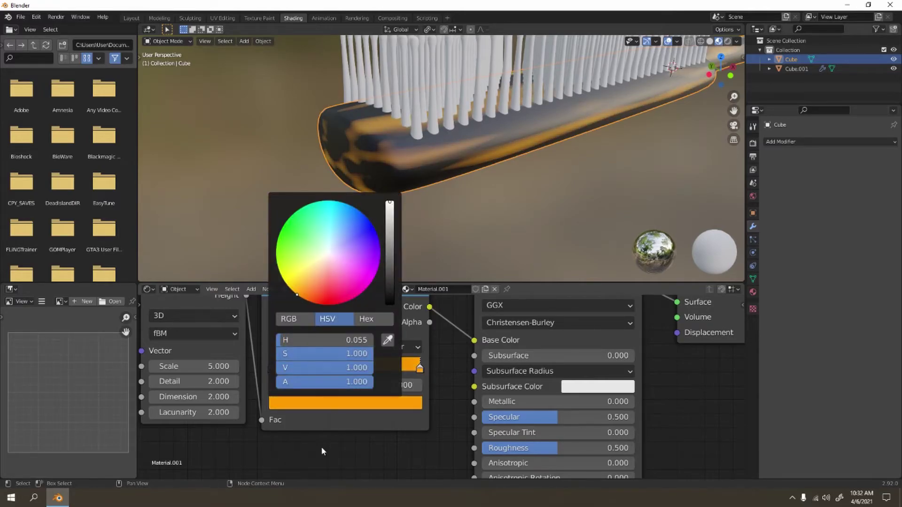
- Recolour the ColorRamp's black stop light orange by sampling the orange stop and setting hue 0.080, saturation 0.947 and value 0.922
{"action": "left_click", "coordinate": [271, 369]}
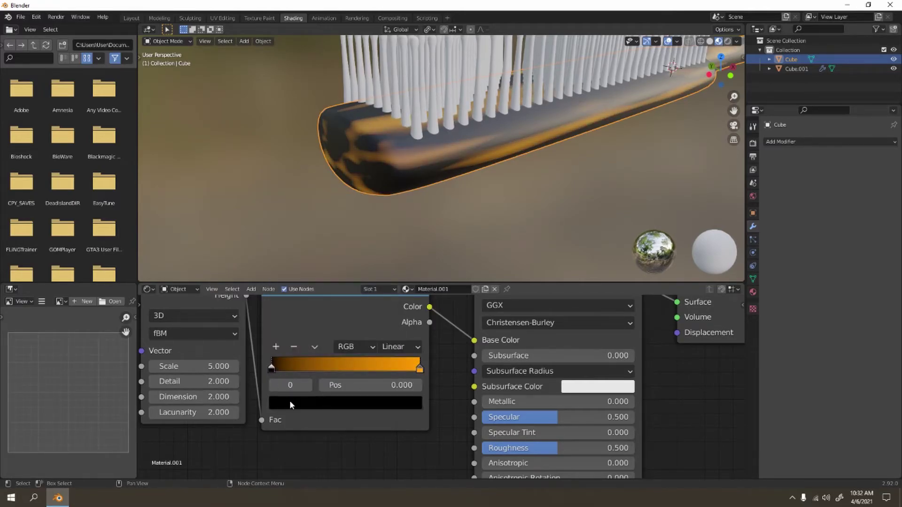
{"action": "left_click", "coordinate": [289, 402]}
{"action": "left_click", "coordinate": [388, 340]}
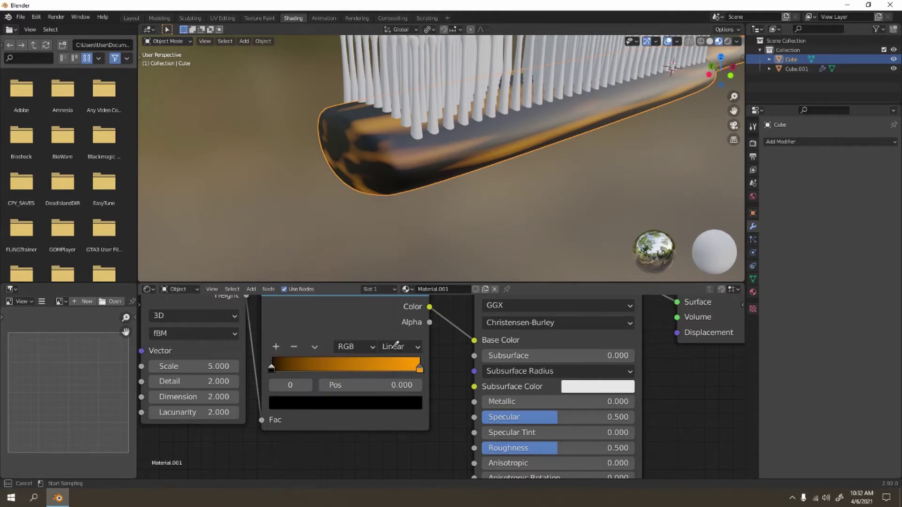
{"action": "left_click", "coordinate": [411, 370]}
{"action": "left_click", "coordinate": [400, 406]}
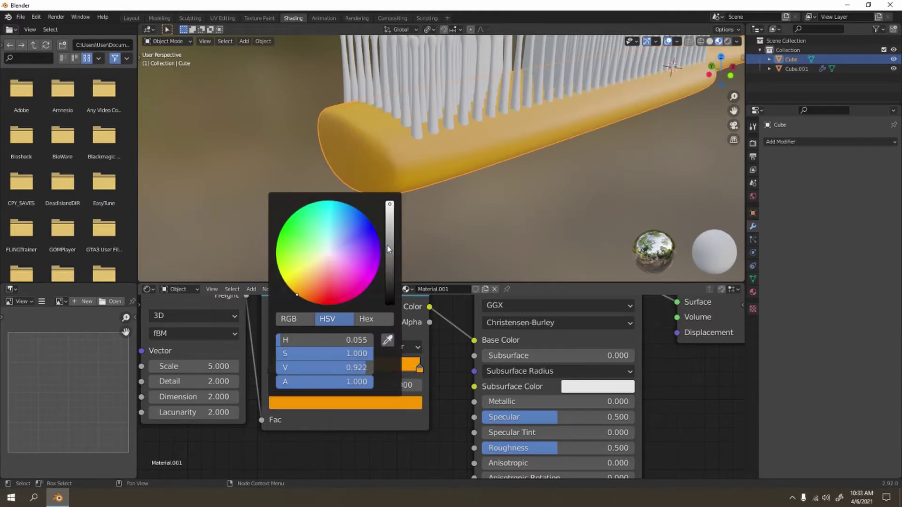
{"action": "left_click", "coordinate": [303, 282]}
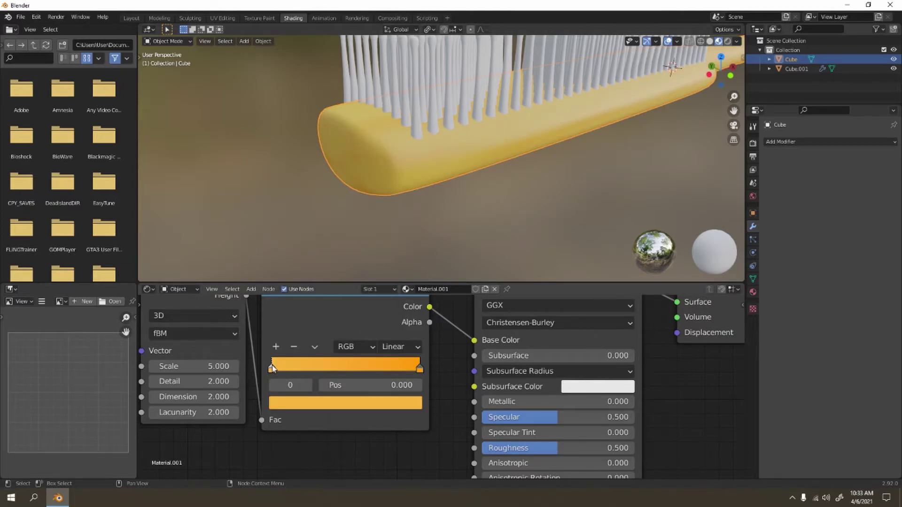
- Bring the two ColorRamp stops closer together with the light orange one at 0.464, and recolour that stop salmon with hue 0.031 and saturation 0.937
{"action": "left_click_drag", "start_coordinate": [419, 369], "coordinate": [370, 368]}
{"action": "middle_click_drag", "start_coordinate": [540, 202], "coordinate": [600, 210]}
{"action": "left_click_drag", "start_coordinate": [355, 369], "coordinate": [342, 369]}
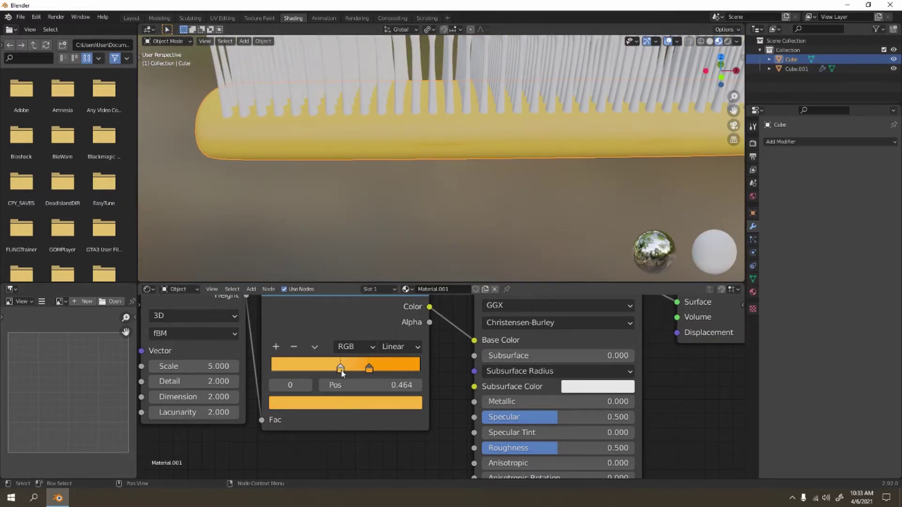
{"action": "left_click", "coordinate": [345, 403]}
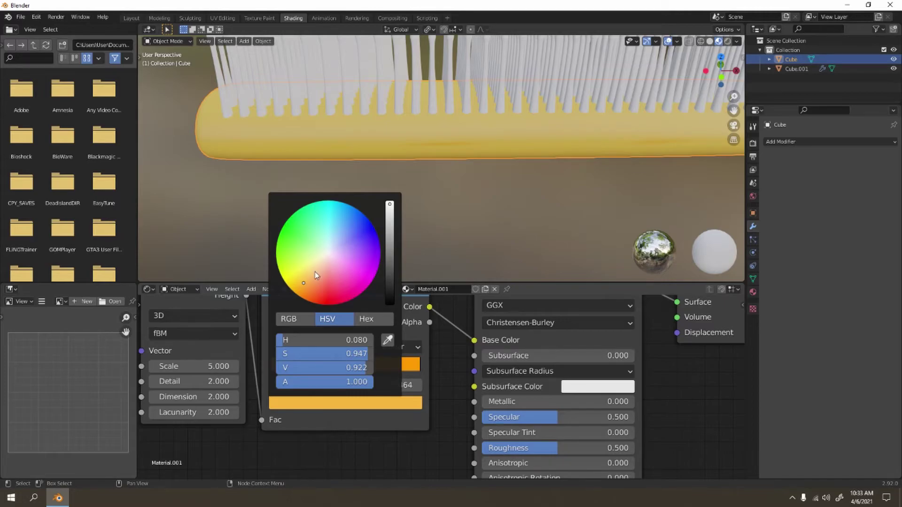
{"action": "left_click", "coordinate": [315, 290]}
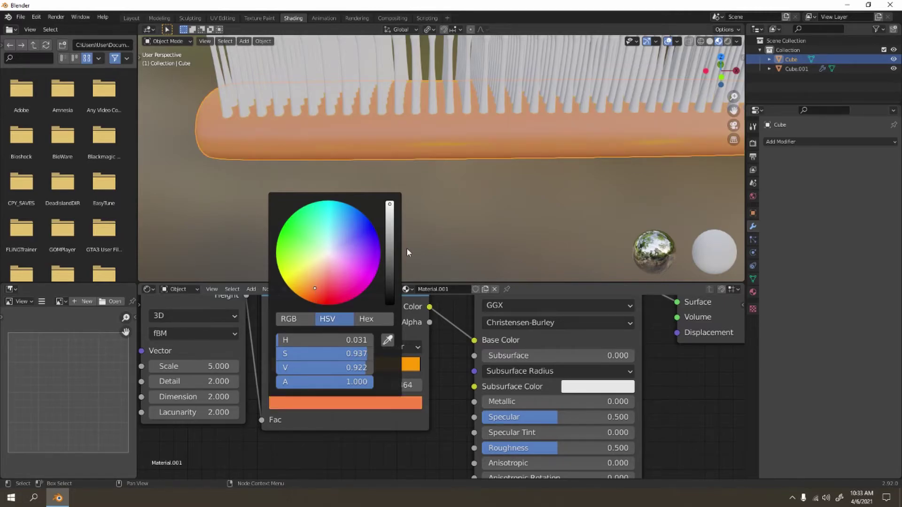
{"action": "scroll", "coordinate": [462, 219], "scroll_direction": "down", "scroll_amount": 3}
{"action": "mouse_move", "coordinate": [463, 220]}
{"action": "middle_mouse_down"}
{"action": "mouse_move", "coordinate": [501, 215]}
{"action": "mouse_move", "coordinate": [488, 188]}
{"action": "middle_mouse_up"}
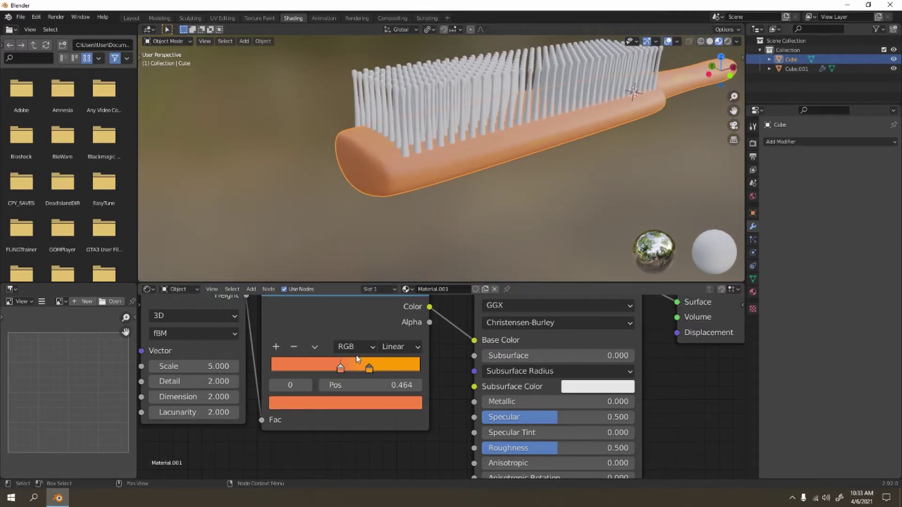
- Set the Musgrave Scale to 78.9 and reposition the ColorRamp stops, salmon at 0.418 and orange at 0.464
{"action": "left_click_drag", "start_coordinate": [339, 370], "coordinate": [328, 370]}
{"action": "scroll", "coordinate": [258, 353], "scroll_direction": "up", "scroll_amount": 2}
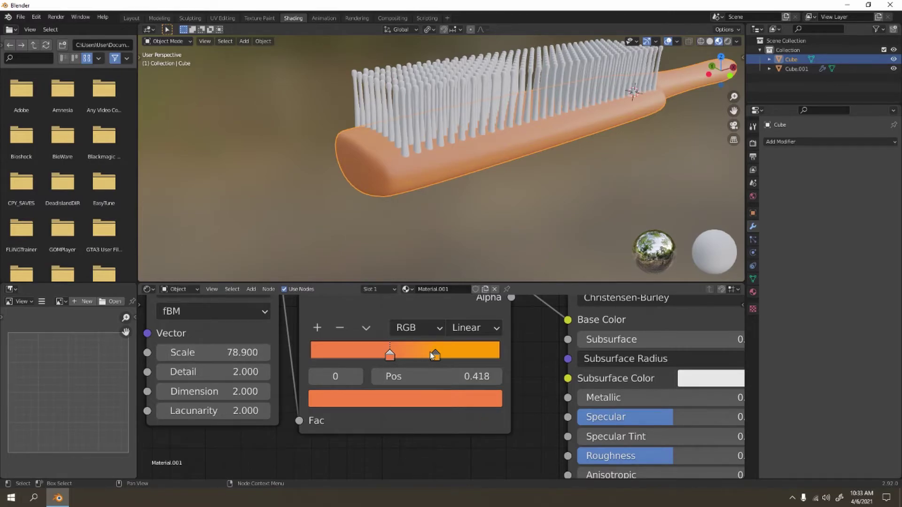
{"action": "left_click_drag", "start_coordinate": [435, 355], "coordinate": [398, 355]}
{"action": "scroll", "coordinate": [540, 187], "scroll_direction": "up", "scroll_amount": 5}
{"action": "middle_click_drag", "start_coordinate": [542, 183], "coordinate": [585, 194], "text": "shift"}
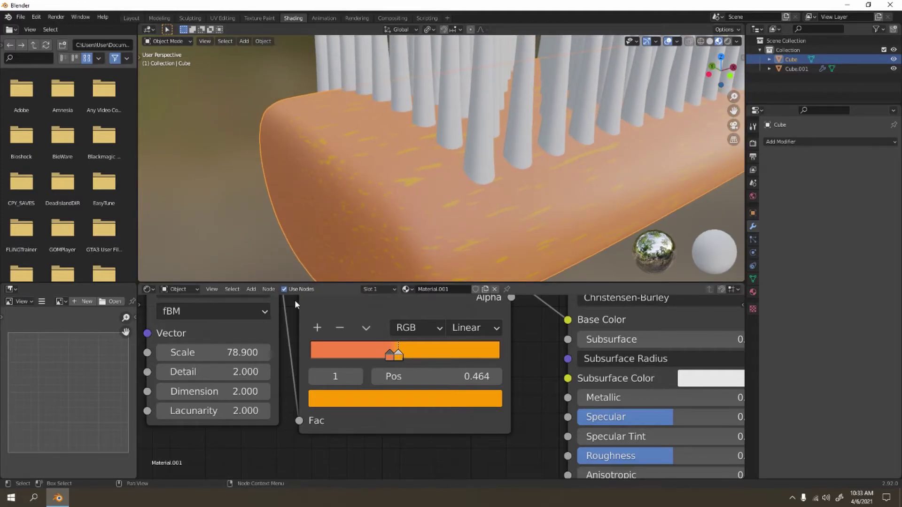
- Set the Musgrave Texture's Detail to 9 and its Dimension to 0
{"action": "left_click_drag", "start_coordinate": [239, 372], "coordinate": [273, 394]}
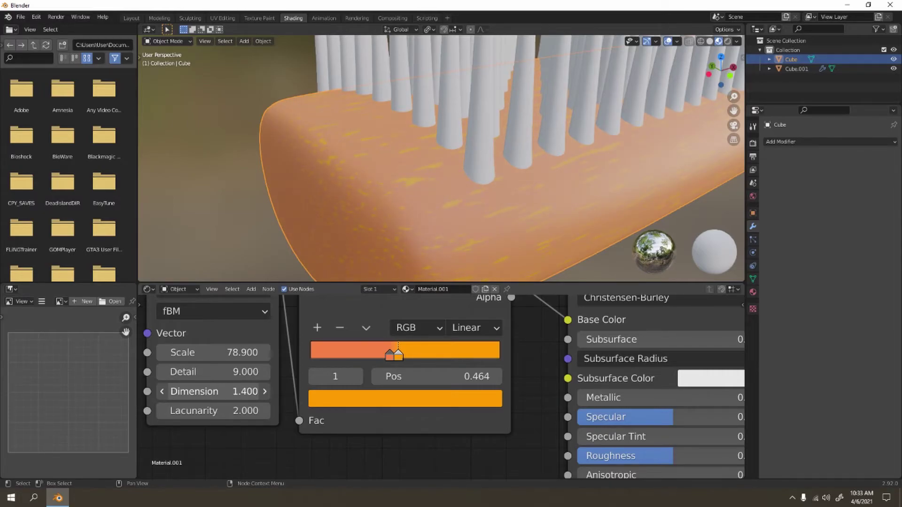
{"action": "left_click_drag", "start_coordinate": [253, 392], "coordinate": [235, 392]}
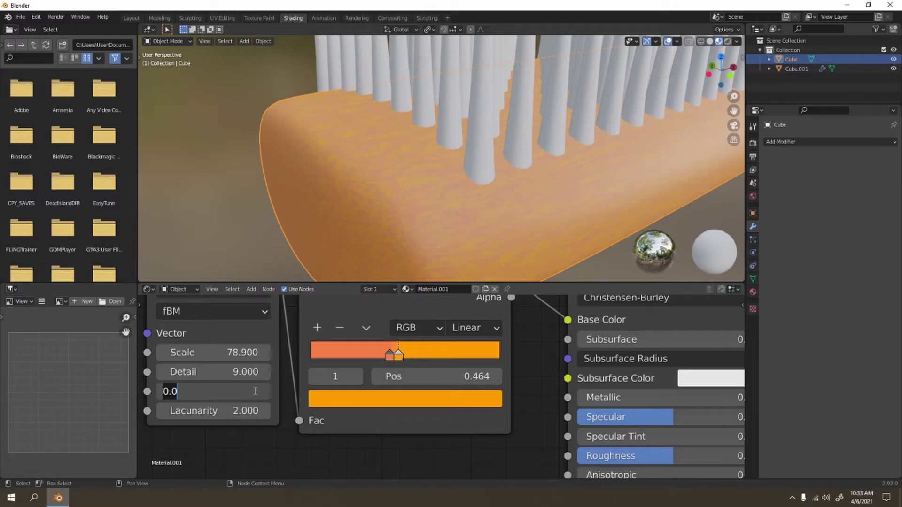
{"action": "scroll", "coordinate": [367, 167], "scroll_direction": "down", "scroll_amount": 8}
{"action": "mouse_move", "coordinate": [478, 194]}
{"action": "middle_mouse_down"}
{"action": "mouse_move", "coordinate": [417, 222]}
{"action": "mouse_move", "coordinate": [418, 214]}
{"action": "middle_mouse_up"}
{"action": "scroll", "coordinate": [508, 193], "scroll_direction": "up", "scroll_amount": 9}
{"action": "middle_click_drag", "start_coordinate": [508, 192], "coordinate": [455, 83], "text": "shift"}
{"action": "scroll", "coordinate": [498, 151], "scroll_direction": "down", "scroll_amount": 5}
{"action": "middle_click_drag", "start_coordinate": [499, 151], "coordinate": [510, 174]}
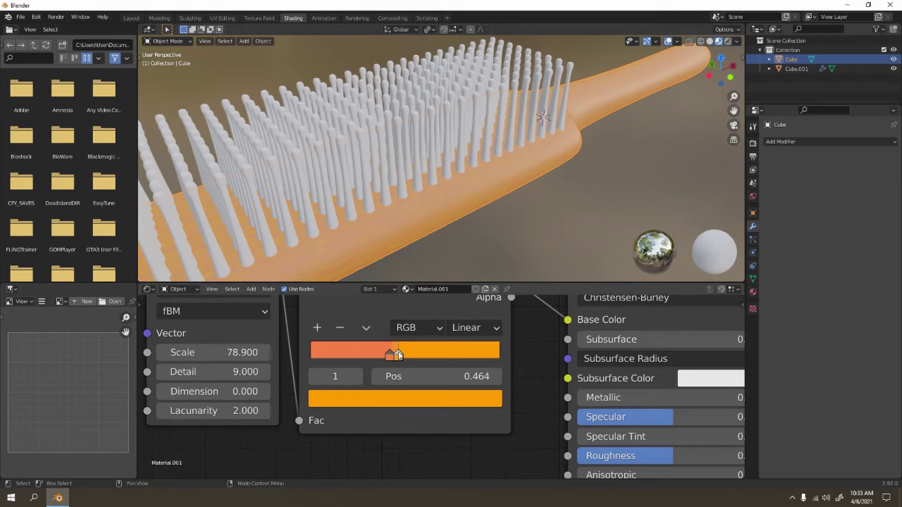
- Add a ColorRamp stop at 0.441 between salmon and orange, and colour it blue with hue 0.666 and saturation 1.000
{"action": "left_click", "coordinate": [322, 329]}
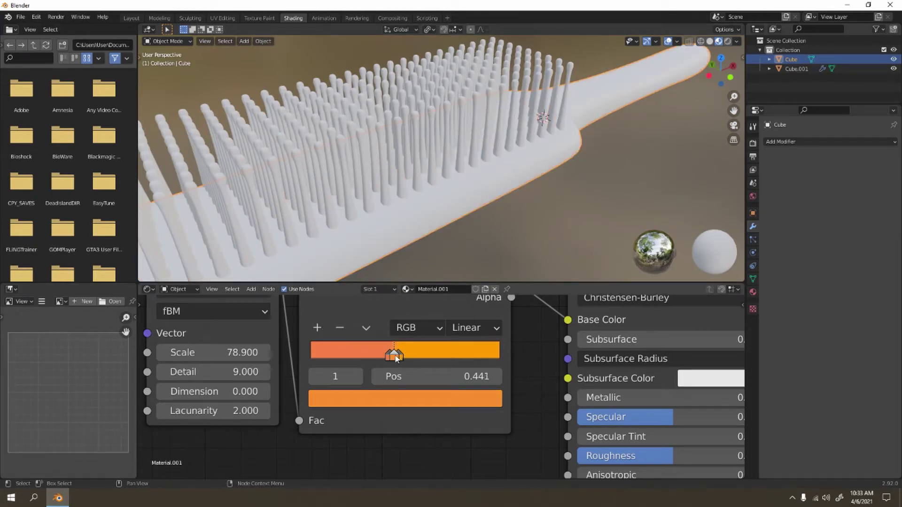
{"action": "left_click", "coordinate": [396, 397]}
{"action": "left_click_drag", "start_coordinate": [432, 188], "coordinate": [439, 173]}
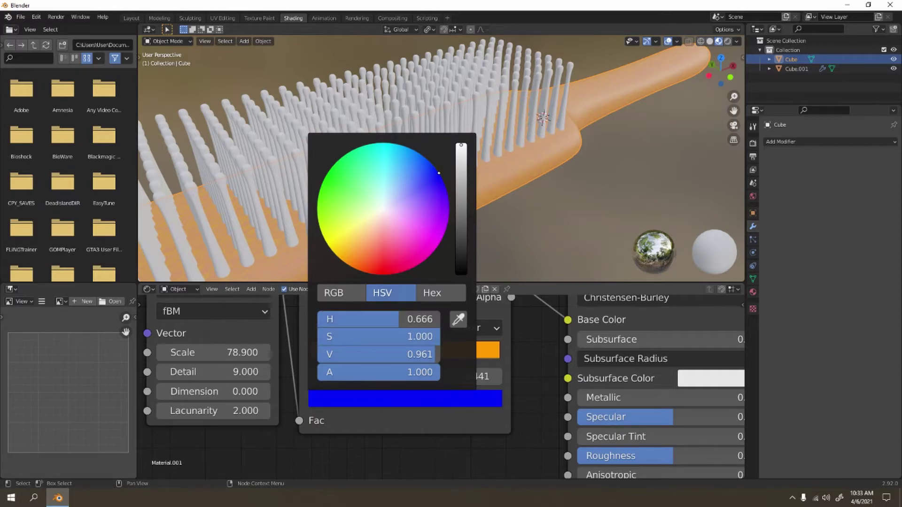
{"action": "scroll", "coordinate": [505, 224], "scroll_direction": "up", "scroll_amount": 4}
{"action": "middle_click_drag", "start_coordinate": [485, 179], "coordinate": [474, 153], "text": "shift"}
{"action": "scroll", "coordinate": [474, 153], "scroll_direction": "up", "scroll_amount": 5}
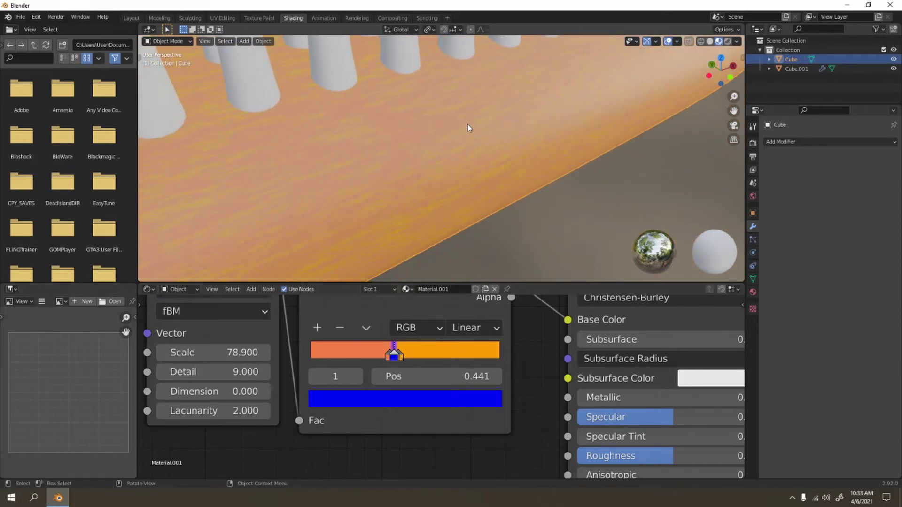
{"action": "scroll", "coordinate": [440, 197], "scroll_direction": "down", "scroll_amount": 2}
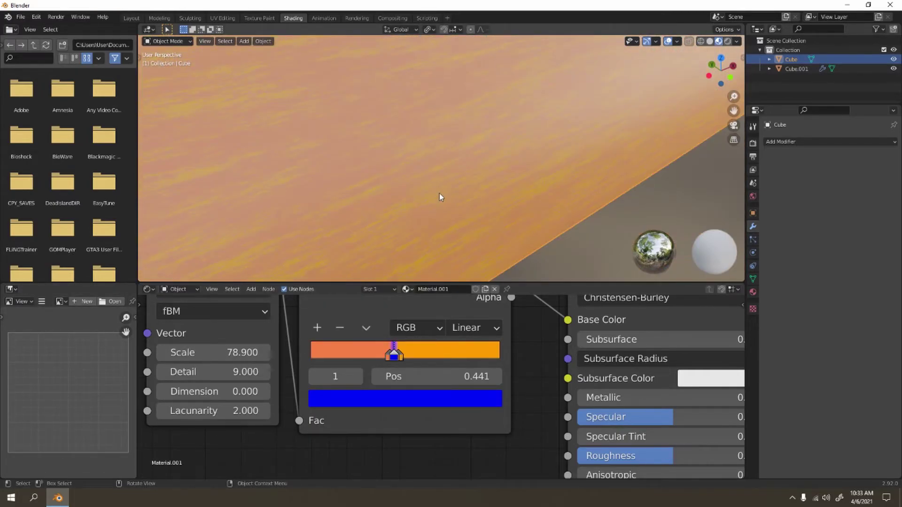
- Move the blue ColorRamp stop to 0.173 and recolour it pale pink with hue 0.828 and saturation 0.252
{"action": "left_click_drag", "start_coordinate": [386, 359], "coordinate": [348, 356]}
{"action": "left_click_drag", "start_coordinate": [379, 361], "coordinate": [343, 355]}
{"action": "left_click", "coordinate": [345, 399]}
{"action": "left_click_drag", "start_coordinate": [442, 189], "coordinate": [390, 212]}
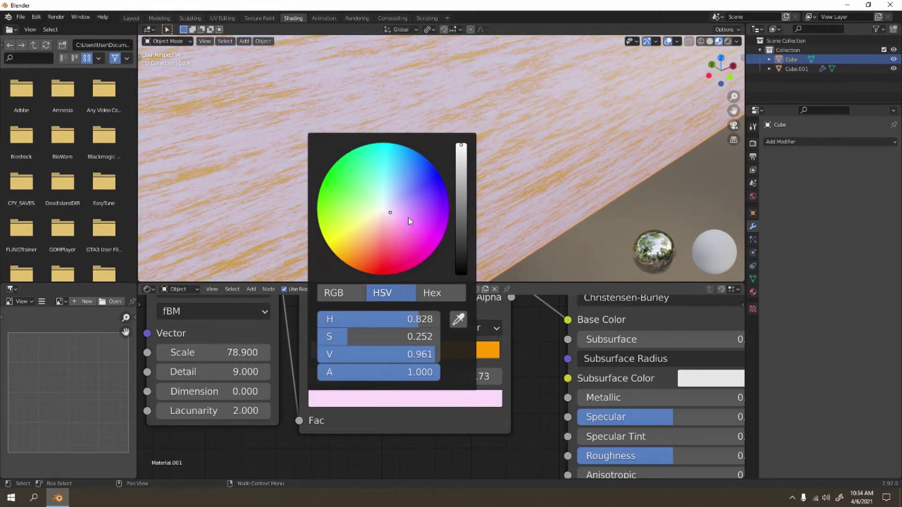
{"action": "scroll", "coordinate": [444, 183], "scroll_direction": "down", "scroll_amount": 8}
{"action": "left_click", "coordinate": [409, 200]}
{"action": "middle_click_drag", "start_coordinate": [385, 201], "coordinate": [408, 173]}
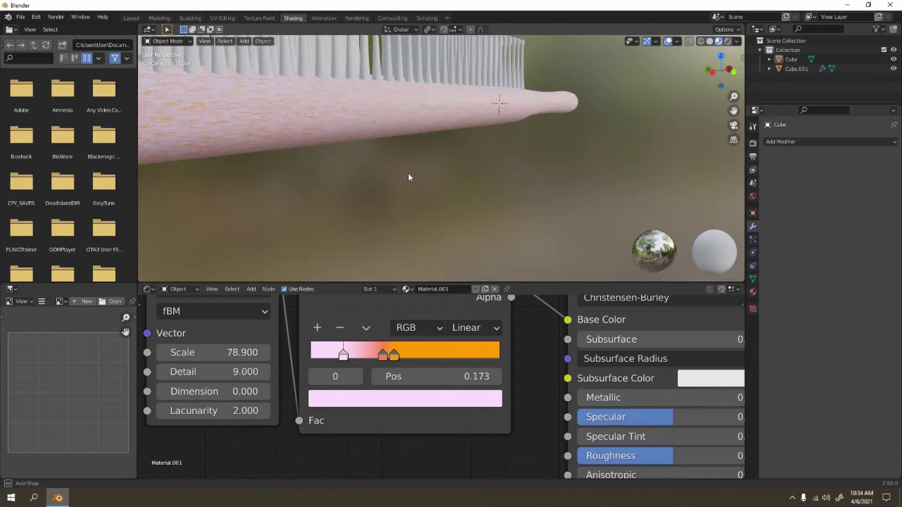
- Spread the ColorRamp stops apart, with pale pink at 0.164, salmon near the middle and orange towards the far end
{"action": "scroll", "coordinate": [437, 183], "scroll_direction": "up", "scroll_amount": 3}
{"action": "left_click_drag", "start_coordinate": [382, 358], "coordinate": [430, 356]}
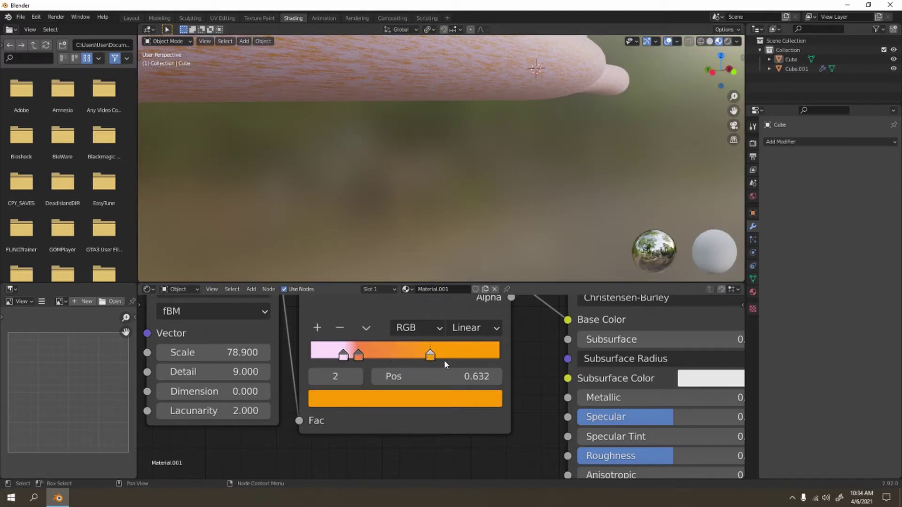
{"action": "left_click_drag", "start_coordinate": [364, 353], "coordinate": [403, 356]}
{"action": "mouse_move", "coordinate": [342, 356]}
{"action": "left_mouse_down"}
{"action": "mouse_move", "coordinate": [364, 356]}
{"action": "mouse_move", "coordinate": [328, 356]}
{"action": "mouse_move", "coordinate": [342, 356]}
{"action": "left_mouse_up"}
{"action": "scroll", "coordinate": [371, 174], "scroll_direction": "down", "scroll_amount": 6}
{"action": "middle_click_drag", "start_coordinate": [371, 174], "coordinate": [328, 219]}
{"action": "mouse_move", "coordinate": [399, 179]}
{"action": "middle_mouse_down"}
{"action": "mouse_move", "coordinate": [456, 146]}
{"action": "mouse_move", "coordinate": [485, 182]}
{"action": "mouse_move", "coordinate": [393, 181]}
{"action": "middle_mouse_up"}
{"action": "scroll", "coordinate": [456, 146], "scroll_direction": "up", "scroll_amount": 6}
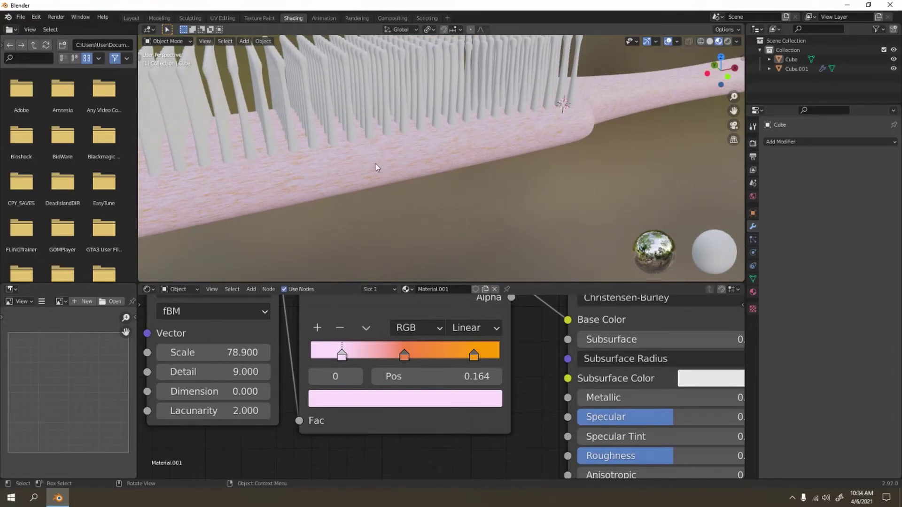
{"action": "scroll", "coordinate": [440, 201], "scroll_direction": "down", "scroll_amount": 6}
{"action": "middle_click_drag", "start_coordinate": [440, 201], "coordinate": [486, 229]}
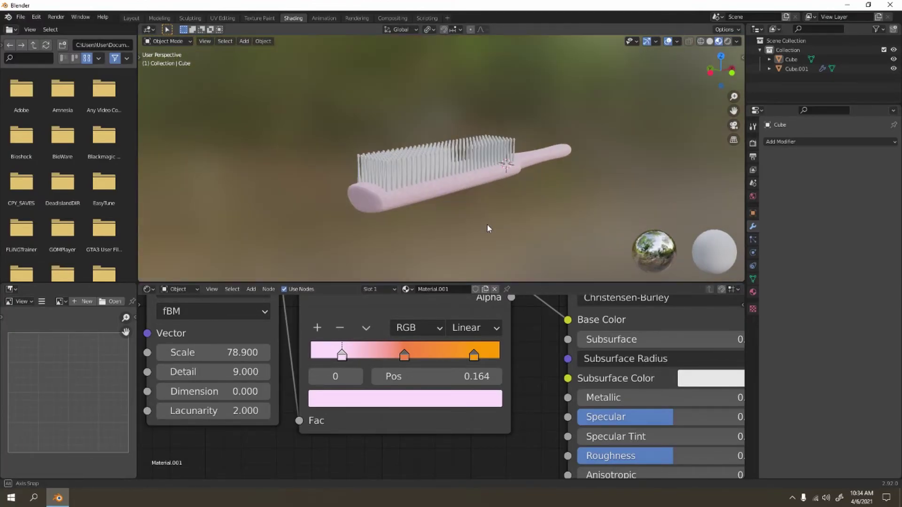
- Select the bristles and create a new material for them
{"action": "scroll", "coordinate": [467, 178], "scroll_direction": "up", "scroll_amount": 4}
{"action": "left_click", "coordinate": [457, 160]}
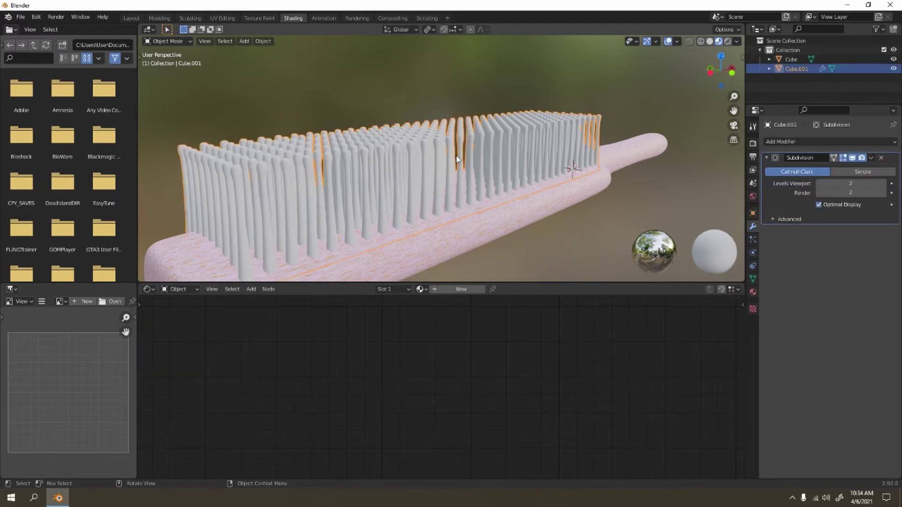
{"action": "left_click", "coordinate": [477, 285]}
{"action": "middle_click_drag", "start_coordinate": [486, 318], "coordinate": [403, 398]}
{"action": "scroll", "coordinate": [489, 371], "scroll_direction": "down", "scroll_amount": 1}
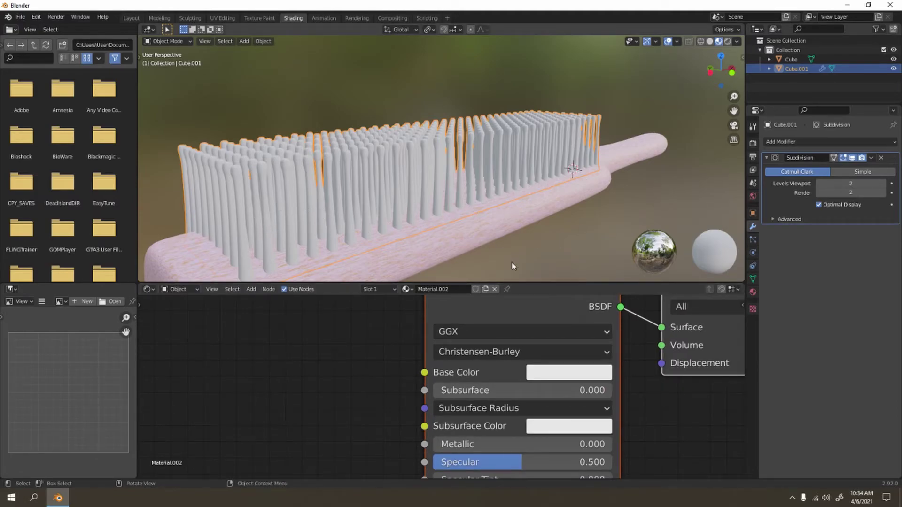
- Set the Base Color of the bristles' material to black
{"action": "scroll", "coordinate": [507, 244], "scroll_direction": "up", "scroll_amount": 4}
{"action": "scroll", "coordinate": [513, 190], "scroll_direction": "down", "scroll_amount": 5}
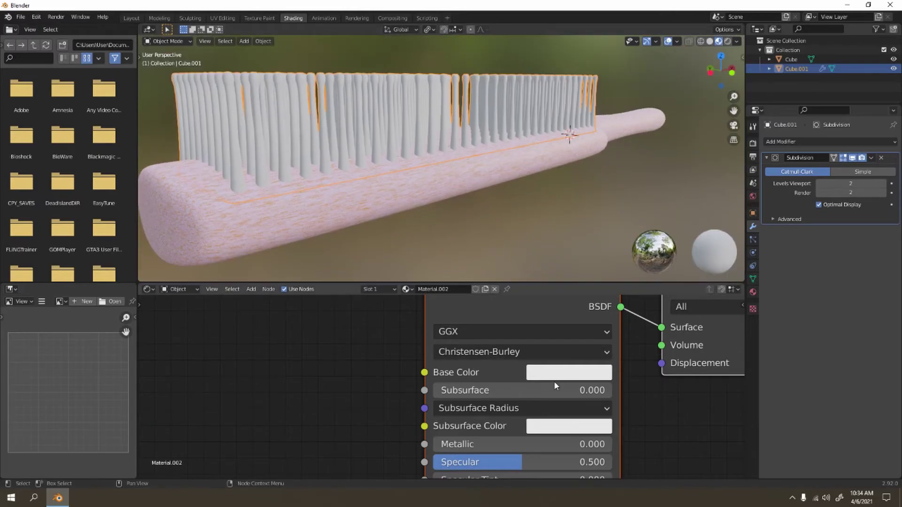
{"action": "left_click", "coordinate": [576, 371]}
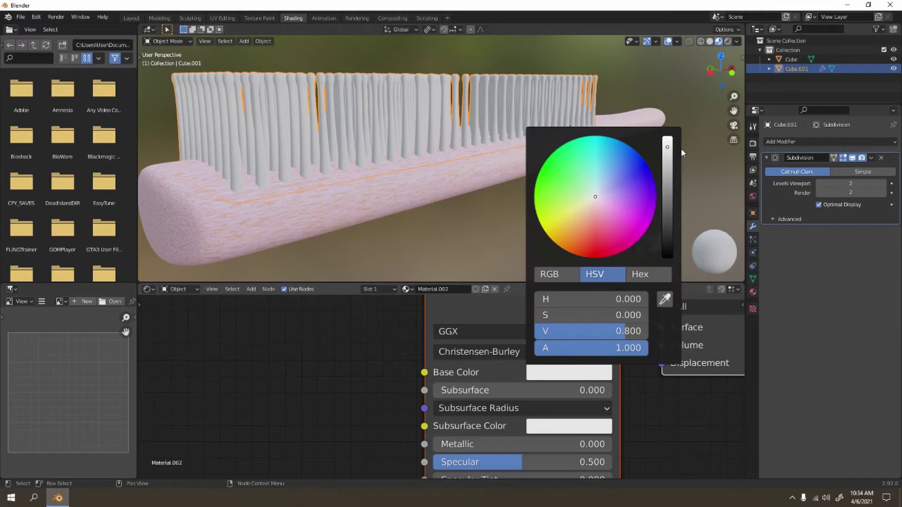
{"action": "left_click_drag", "start_coordinate": [667, 145], "coordinate": [667, 257]}
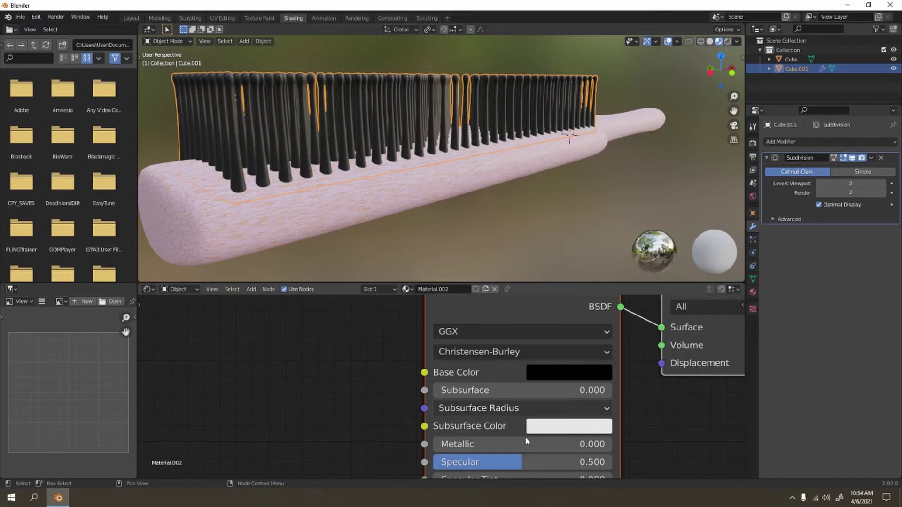
- Set the bristle material's Specular to 0.150 and its Roughness to 1.000
{"action": "middle_click_drag", "start_coordinate": [530, 352], "coordinate": [516, 459], "text": "shift"}
{"action": "scroll", "coordinate": [515, 459], "scroll_direction": "down", "scroll_amount": 2, "text": "shift"}
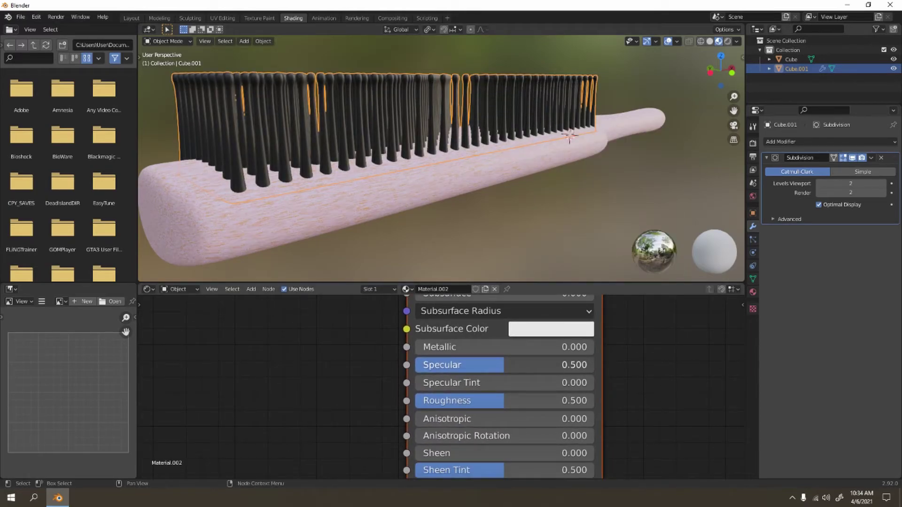
{"action": "mouse_move", "coordinate": [492, 365]}
{"action": "left_mouse_down"}
{"action": "mouse_move", "coordinate": [415, 365]}
{"action": "mouse_move", "coordinate": [437, 365]}
{"action": "left_mouse_up"}
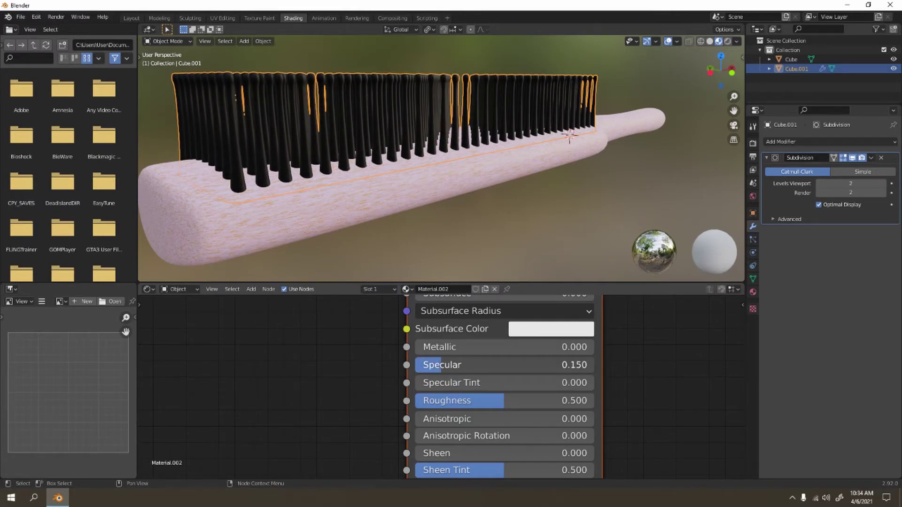
{"action": "left_click_drag", "start_coordinate": [462, 404], "coordinate": [594, 404]}
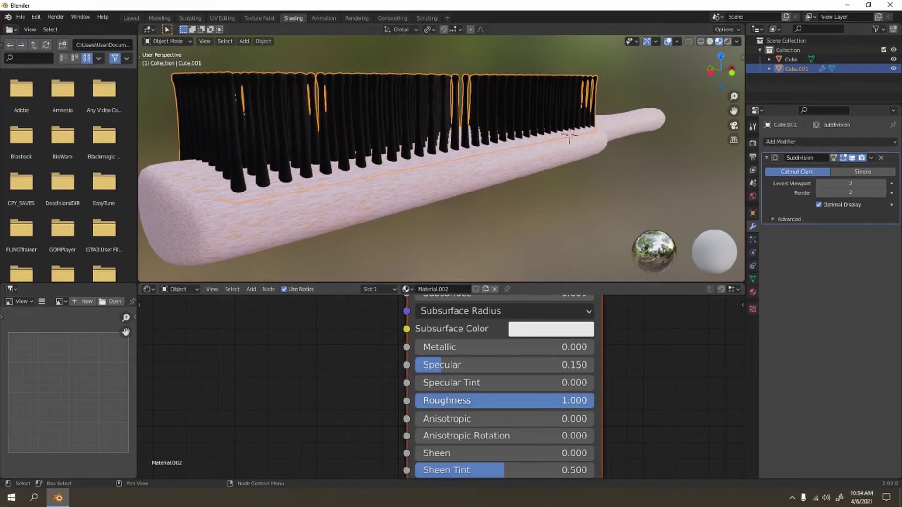
- Delete the pale pink stop from the brush body's ColorRamp and move the salmon stop to 0.268
{"action": "left_click", "coordinate": [613, 188]}
{"action": "scroll", "coordinate": [612, 187], "scroll_direction": "down", "scroll_amount": 5}
{"action": "mouse_move", "coordinate": [611, 187]}
{"action": "middle_mouse_down"}
{"action": "mouse_move", "coordinate": [646, 242]}
{"action": "mouse_move", "coordinate": [648, 193]}
{"action": "mouse_move", "coordinate": [583, 200]}
{"action": "mouse_move", "coordinate": [547, 177]}
{"action": "middle_mouse_up"}
{"action": "scroll", "coordinate": [564, 201], "scroll_direction": "up", "scroll_amount": 4}
{"action": "mouse_move", "coordinate": [498, 163]}
{"action": "middle_mouse_down"}
{"action": "mouse_move", "coordinate": [507, 201]}
{"action": "mouse_move", "coordinate": [570, 178]}
{"action": "mouse_move", "coordinate": [452, 182]}
{"action": "middle_mouse_up"}
{"action": "scroll", "coordinate": [511, 195], "scroll_direction": "down", "scroll_amount": 5}
{"action": "left_click", "coordinate": [444, 144]}
{"action": "scroll", "coordinate": [445, 146], "scroll_direction": "up", "scroll_amount": 6}
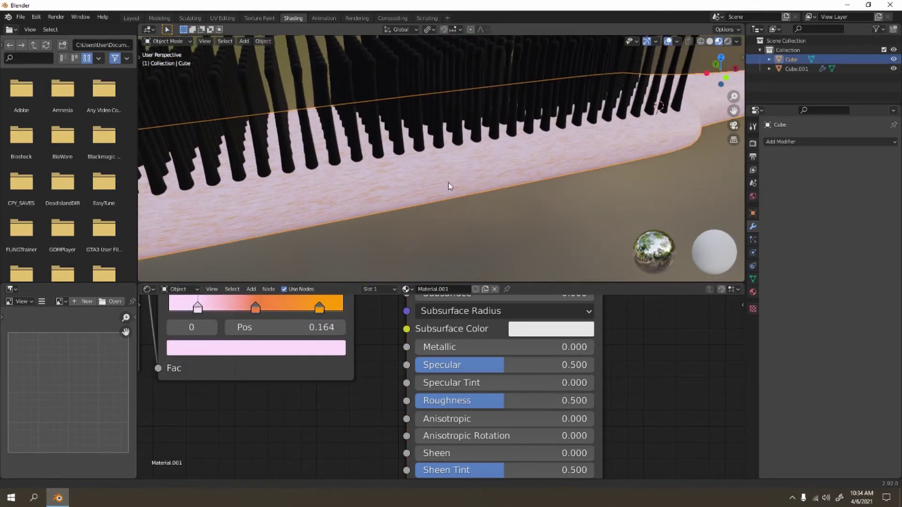
{"action": "middle_click_drag", "start_coordinate": [474, 191], "coordinate": [484, 202]}
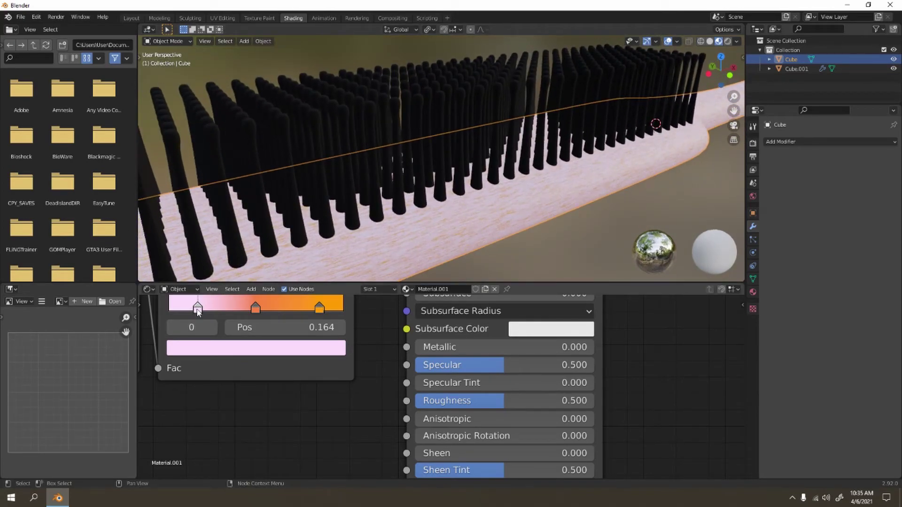
{"action": "scroll", "coordinate": [197, 312], "scroll_direction": "down", "scroll_amount": 2}
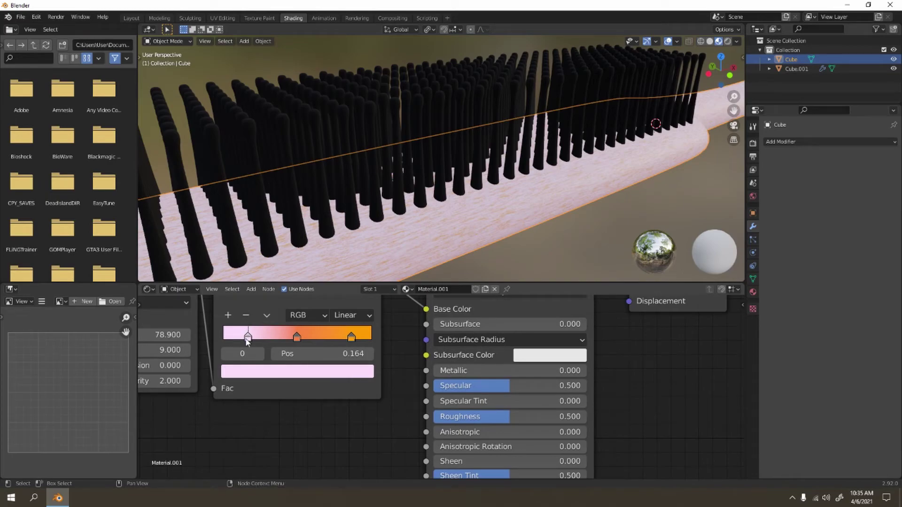
{"action": "left_click", "coordinate": [249, 311]}
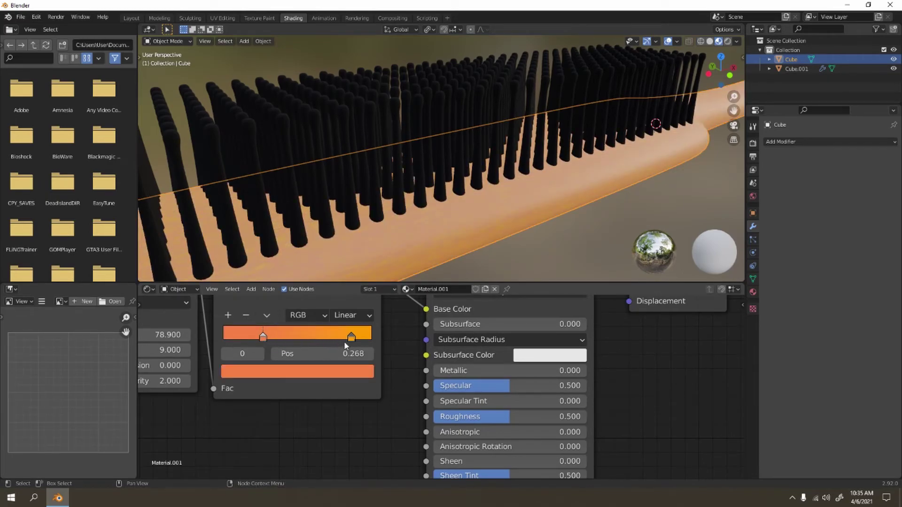
- Move the orange stop of the body's ColorRamp to about 0.63 and darken its colour to brown with a value of 0.094
{"action": "left_click_drag", "start_coordinate": [352, 337], "coordinate": [317, 338]}
{"action": "left_click", "coordinate": [318, 376]}
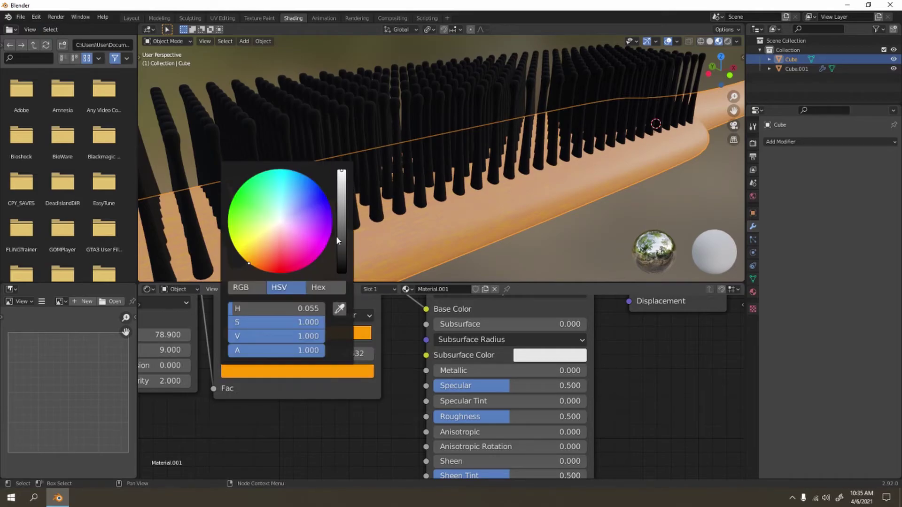
{"action": "left_click_drag", "start_coordinate": [344, 188], "coordinate": [341, 239]}
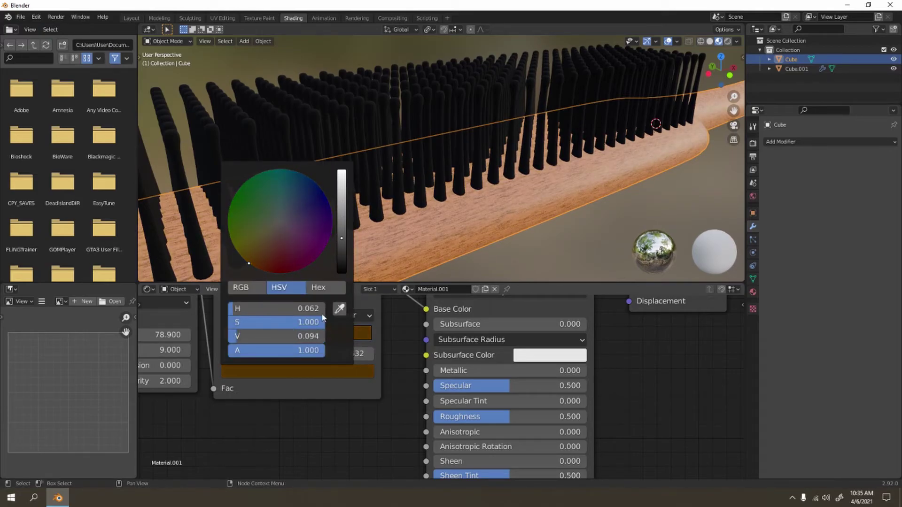
- Darken the salmon stop at 0.268 in the body's ColorRamp to a medium rust brown
{"action": "left_click", "coordinate": [262, 337]}
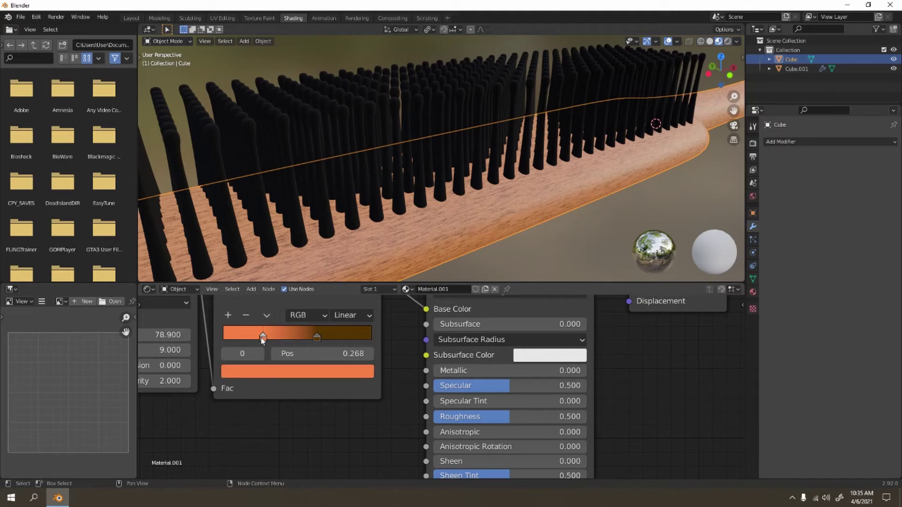
{"action": "left_click", "coordinate": [265, 373]}
{"action": "left_click_drag", "start_coordinate": [340, 195], "coordinate": [342, 227]}
{"action": "scroll", "coordinate": [486, 219], "scroll_direction": "up", "scroll_amount": 3}
{"action": "mouse_move", "coordinate": [486, 219]}
{"action": "middle_mouse_down", "text": "shift"}
{"action": "mouse_move", "coordinate": [417, 135]}
{"action": "mouse_move", "coordinate": [430, 196]}
{"action": "mouse_move", "coordinate": [447, 221]}
{"action": "middle_mouse_up", "text": "shift"}
{"action": "left_click", "coordinate": [261, 376]}
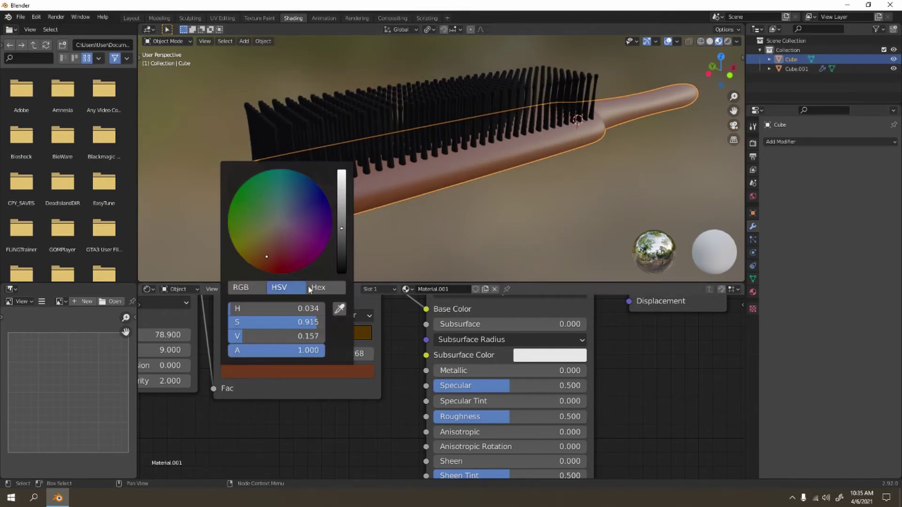
{"action": "left_click", "coordinate": [343, 204]}
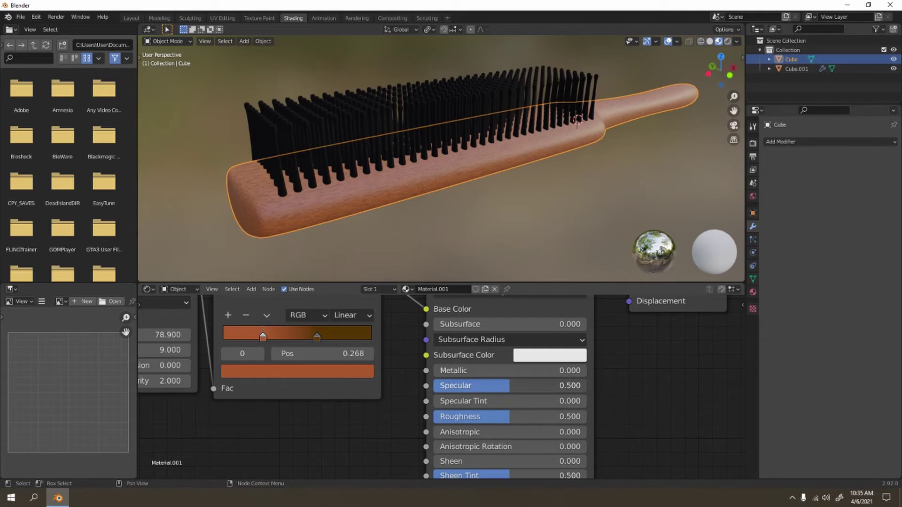
- Set the body material's Specular to 0.000 and Roughness to 1.000, and deselect the body
{"action": "left_click_drag", "start_coordinate": [470, 386], "coordinate": [394, 386]}
{"action": "left_click_drag", "start_coordinate": [466, 416], "coordinate": [541, 417]}
{"action": "left_click", "coordinate": [568, 224]}
- Examine the body's wood grain up close and the whole brush from a distance
{"action": "scroll", "coordinate": [526, 229], "scroll_direction": "down", "scroll_amount": 5}
{"action": "mouse_move", "coordinate": [526, 230]}
{"action": "middle_mouse_down"}
{"action": "mouse_move", "coordinate": [603, 236]}
{"action": "mouse_move", "coordinate": [493, 211]}
{"action": "mouse_move", "coordinate": [521, 217]}
{"action": "middle_mouse_up"}
{"action": "scroll", "coordinate": [520, 216], "scroll_direction": "up", "scroll_amount": 5}
{"action": "middle_click_drag", "start_coordinate": [491, 150], "coordinate": [534, 90]}
{"action": "middle_click_drag", "start_coordinate": [515, 136], "coordinate": [347, 134]}
{"action": "scroll", "coordinate": [421, 117], "scroll_direction": "up", "scroll_amount": 5}
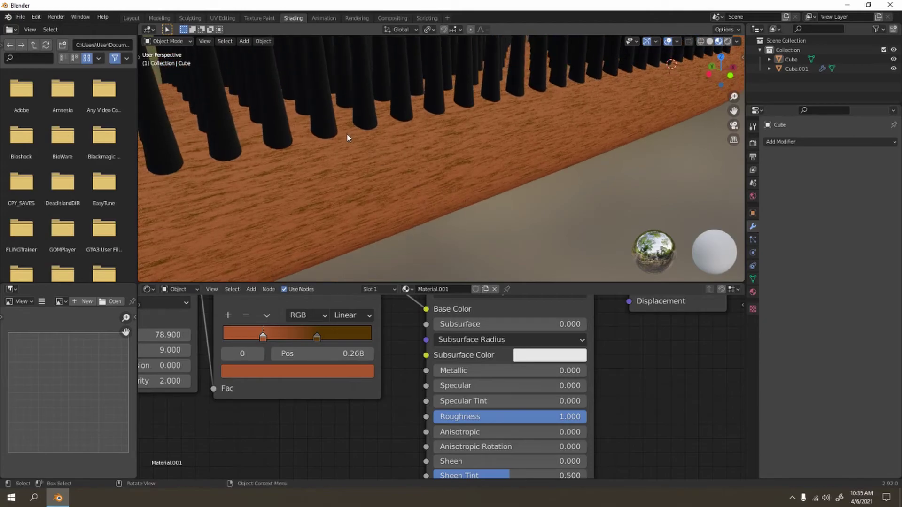
{"action": "scroll", "coordinate": [429, 165], "scroll_direction": "down", "scroll_amount": 7}
{"action": "middle_click_drag", "start_coordinate": [429, 165], "coordinate": [492, 153]}
{"action": "scroll", "coordinate": [490, 145], "scroll_direction": "down", "scroll_amount": 6}
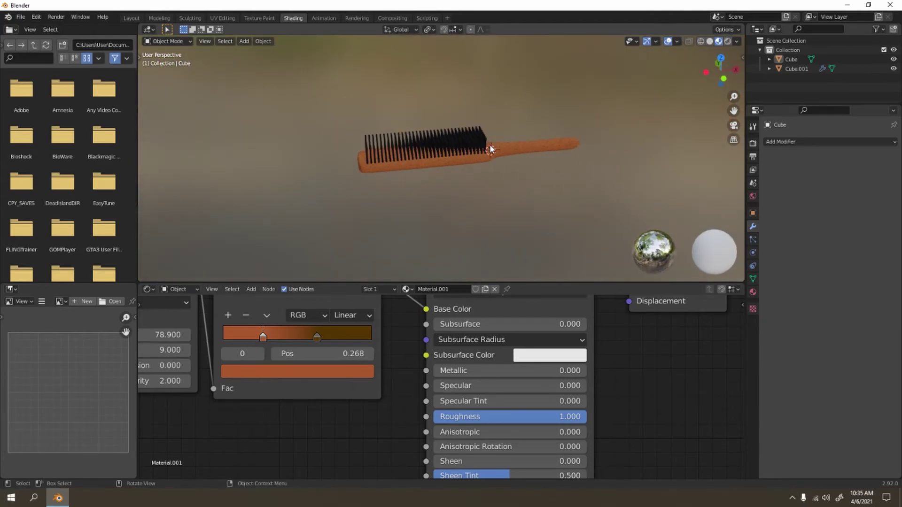
{"action": "middle_click_drag", "start_coordinate": [289, 328], "coordinate": [345, 370]}
{"action": "scroll", "coordinate": [436, 189], "scroll_direction": "up", "scroll_amount": 7}
{"action": "mouse_move", "coordinate": [390, 165]}
{"action": "middle_mouse_down", "text": "shift"}
{"action": "mouse_move", "coordinate": [397, 234]}
{"action": "mouse_move", "coordinate": [430, 205]}
{"action": "mouse_move", "coordinate": [430, 185]}
{"action": "middle_mouse_up", "text": "shift"}
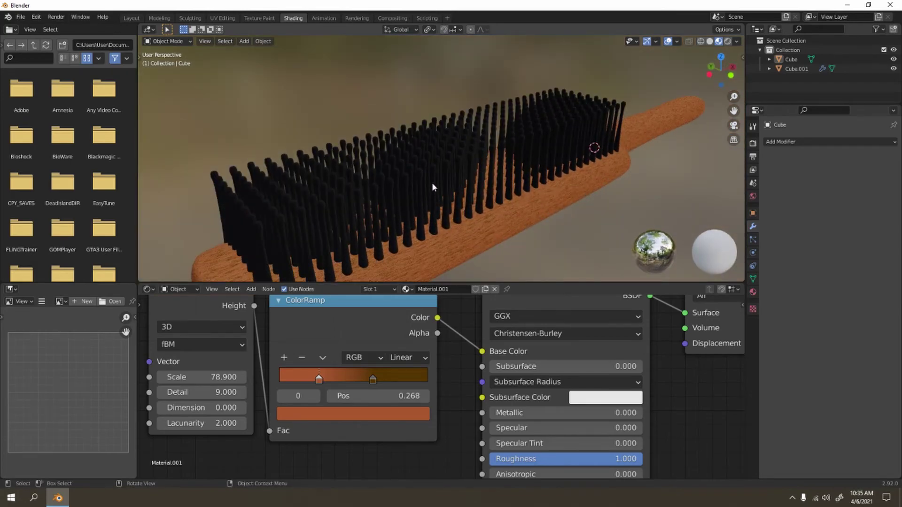
- Select the bristles and add a Bump node to their material
{"action": "left_click", "coordinate": [432, 183]}
{"action": "middle_click_drag", "start_coordinate": [433, 308], "coordinate": [439, 455]}
{"action": "middle_click_drag", "start_coordinate": [384, 406], "coordinate": [405, 365]}
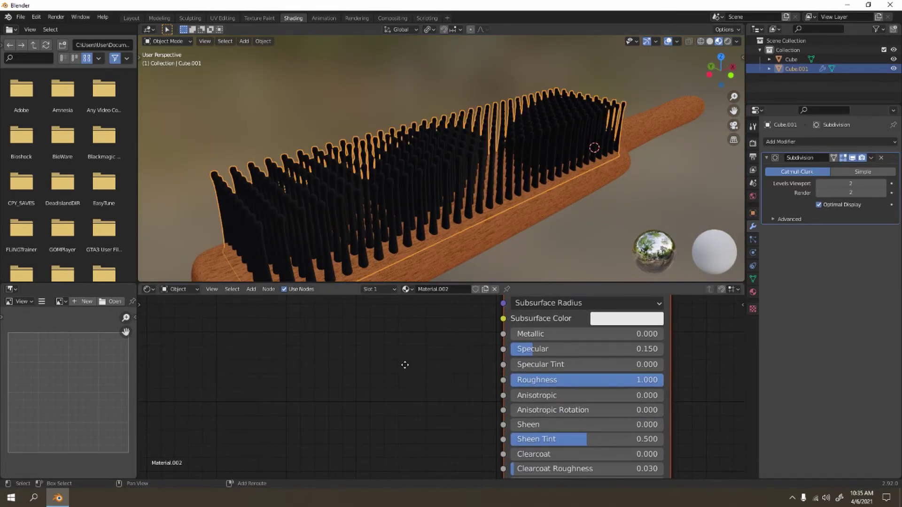
{"action": "key", "text": "shift+a"}
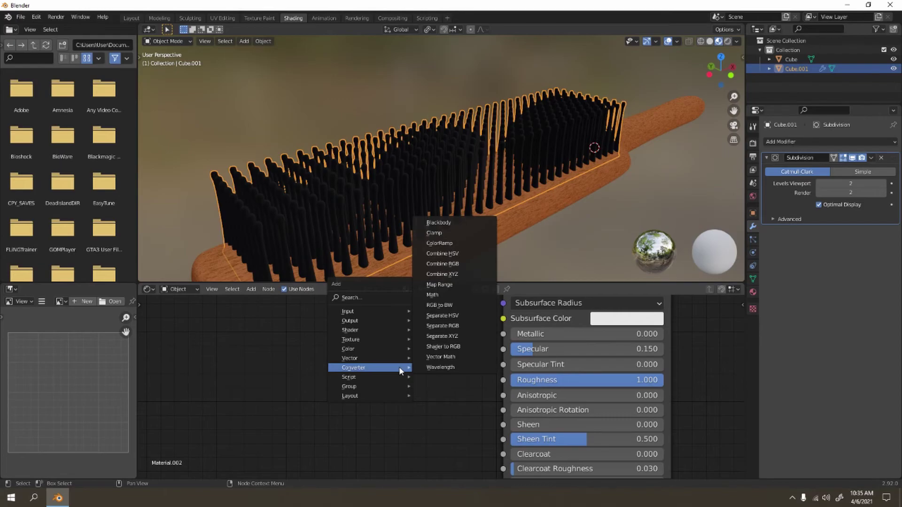
{"action": "mouse_move", "coordinate": [392, 358]}
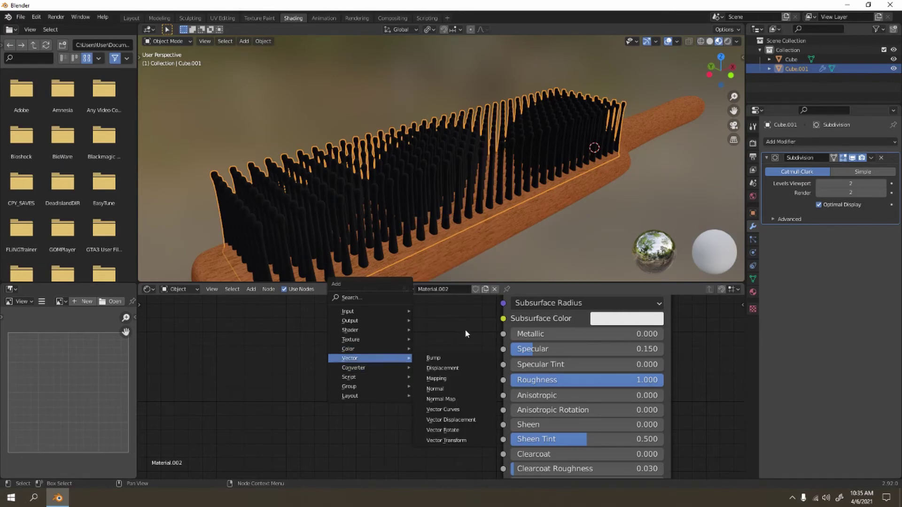
{"action": "left_click", "coordinate": [463, 358]}
{"action": "left_click", "coordinate": [373, 390]}
- Place the Bump node beside the lower Principled BSDF inputs and connect its Normal output to the shader's Normal input
{"action": "middle_click_drag", "start_coordinate": [382, 390], "coordinate": [401, 278]}
{"action": "scroll", "coordinate": [475, 462], "scroll_direction": "down", "scroll_amount": 2}
{"action": "middle_click_drag", "start_coordinate": [460, 404], "coordinate": [458, 361]}
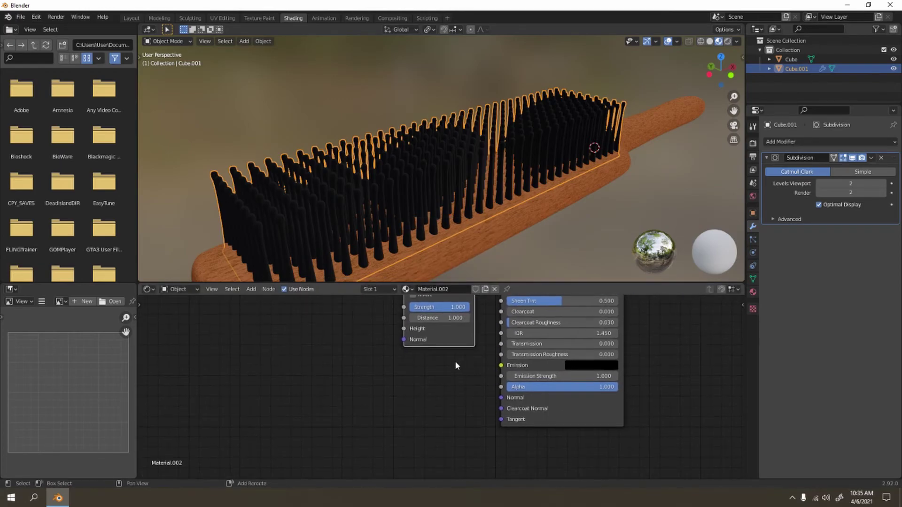
{"action": "scroll", "coordinate": [458, 361], "scroll_direction": "down", "scroll_amount": 2}
{"action": "left_click_drag", "start_coordinate": [437, 311], "coordinate": [400, 382]}
{"action": "scroll", "coordinate": [446, 398], "scroll_direction": "up", "scroll_amount": 8}
{"action": "middle_click_drag", "start_coordinate": [441, 384], "coordinate": [443, 346], "text": "shift"}
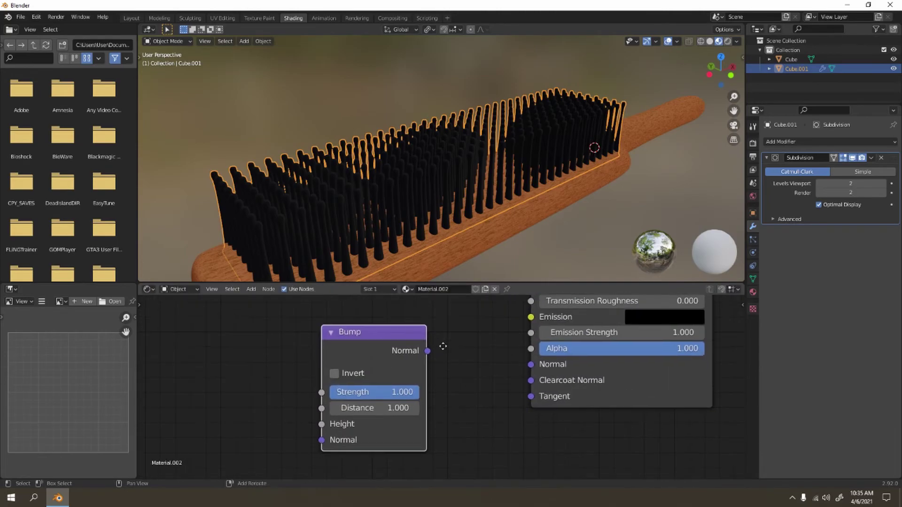
{"action": "left_click_drag", "start_coordinate": [427, 350], "coordinate": [531, 364]}
- Add a Noise Texture node and connect its Fac output to the Bump node's Height input
{"action": "middle_click_drag", "start_coordinate": [395, 376], "coordinate": [513, 371]}
{"action": "key", "text": "shift+a"}
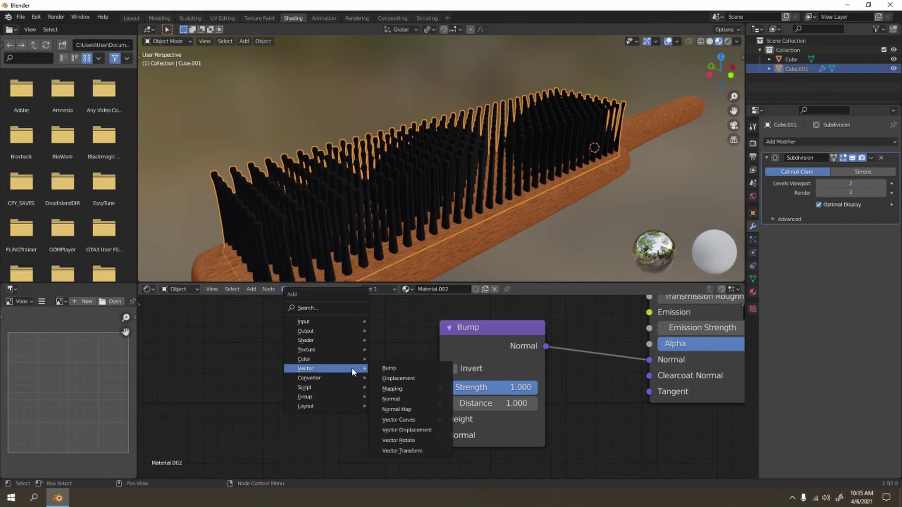
{"action": "mouse_move", "coordinate": [349, 354]}
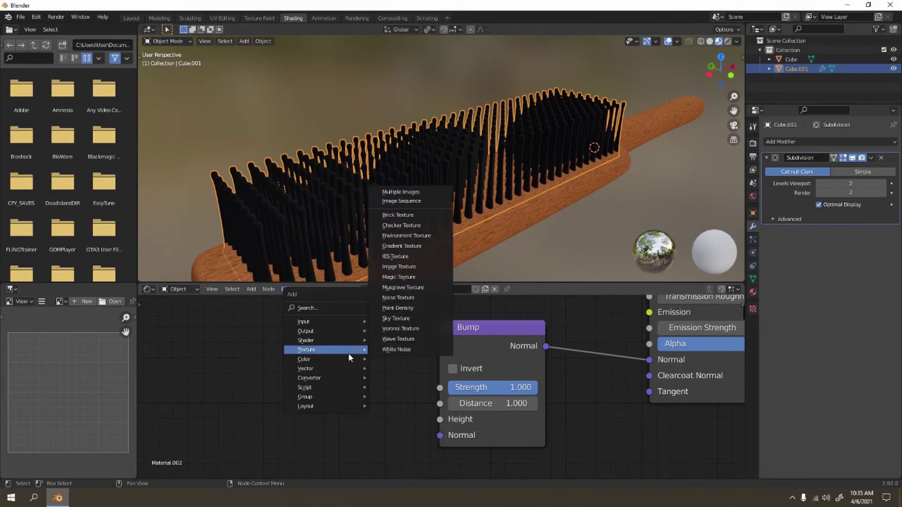
{"action": "left_click", "coordinate": [410, 299]}
{"action": "left_click_drag", "start_coordinate": [370, 397], "coordinate": [390, 399]}
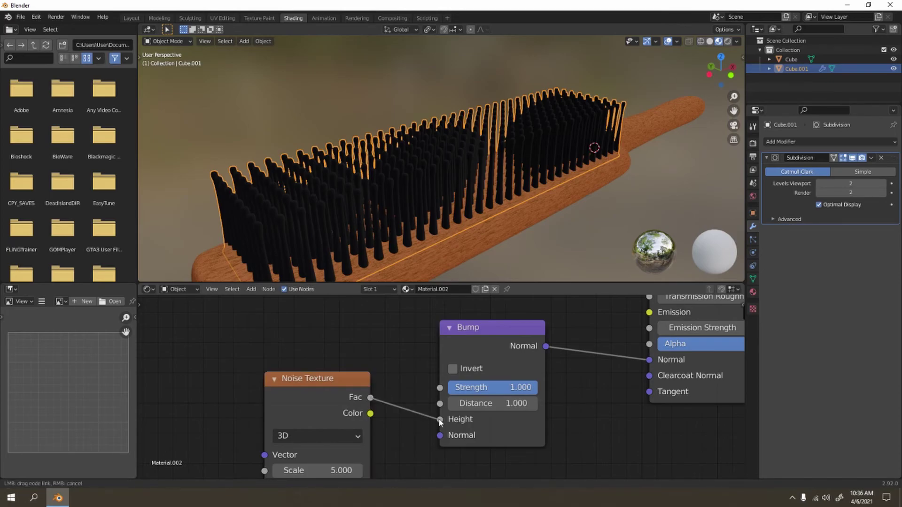
{"action": "left_click_drag", "start_coordinate": [440, 422], "coordinate": [439, 419]}
- Reposition the Noise Texture node and set its Scale to 23.200, Detail to 9.400 and Roughness to 0.800
{"action": "scroll", "coordinate": [461, 193], "scroll_direction": "up", "scroll_amount": 5}
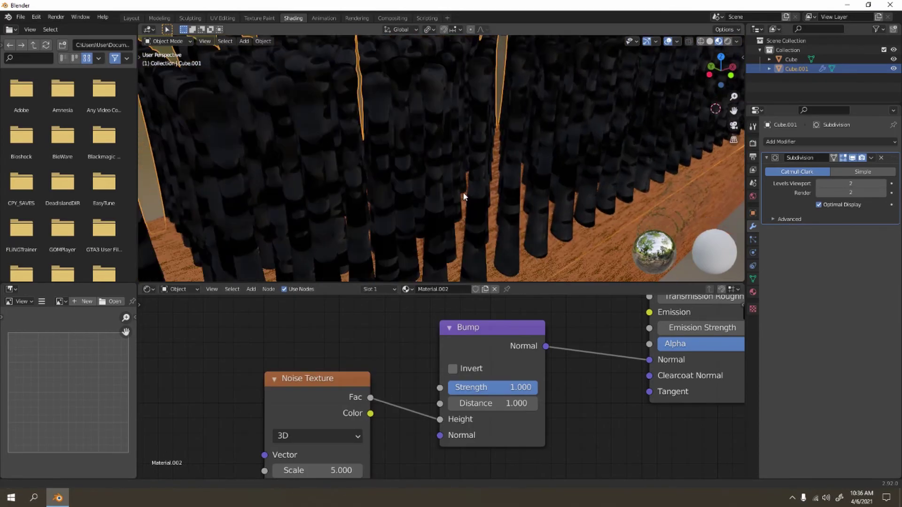
{"action": "scroll", "coordinate": [458, 177], "scroll_direction": "down", "scroll_amount": 3}
{"action": "middle_click_drag", "start_coordinate": [445, 243], "coordinate": [488, 270], "text": "shift"}
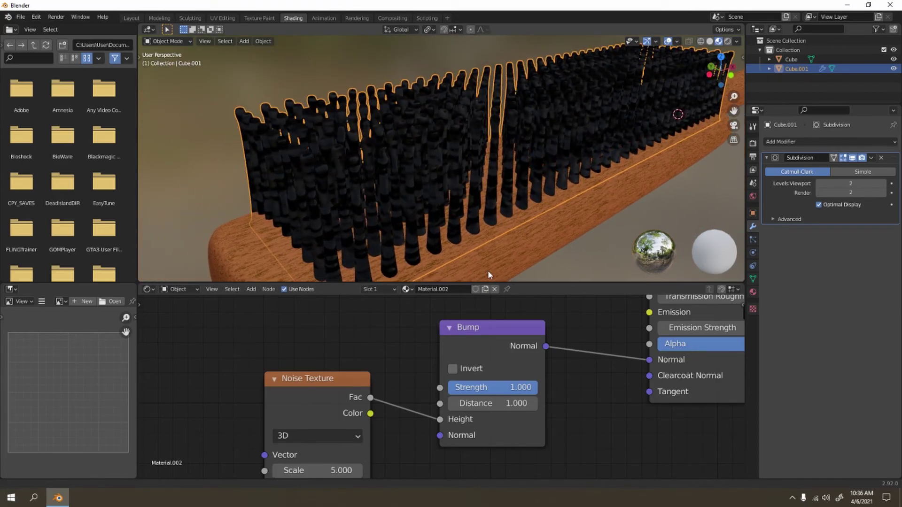
{"action": "scroll", "coordinate": [484, 231], "scroll_direction": "up", "scroll_amount": 3}
{"action": "middle_click_drag", "start_coordinate": [484, 231], "coordinate": [491, 206], "text": "shift"}
{"action": "left_click_drag", "start_coordinate": [333, 394], "coordinate": [343, 340]}
{"action": "left_click_drag", "start_coordinate": [352, 417], "coordinate": [334, 447]}
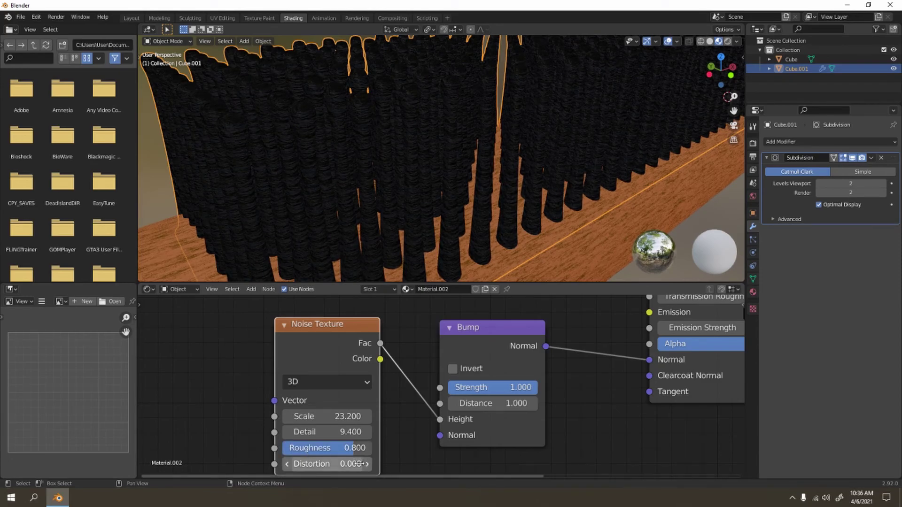
- Set the Bump node's Strength to 0.325 and deselect the bristles
{"action": "scroll", "coordinate": [469, 210], "scroll_direction": "down", "scroll_amount": 2}
{"action": "scroll", "coordinate": [470, 210], "scroll_direction": "up", "scroll_amount": 5}
{"action": "scroll", "coordinate": [466, 213], "scroll_direction": "down", "scroll_amount": 8}
{"action": "scroll", "coordinate": [466, 212], "scroll_direction": "up", "scroll_amount": 7}
{"action": "scroll", "coordinate": [466, 211], "scroll_direction": "up", "scroll_amount": 2}
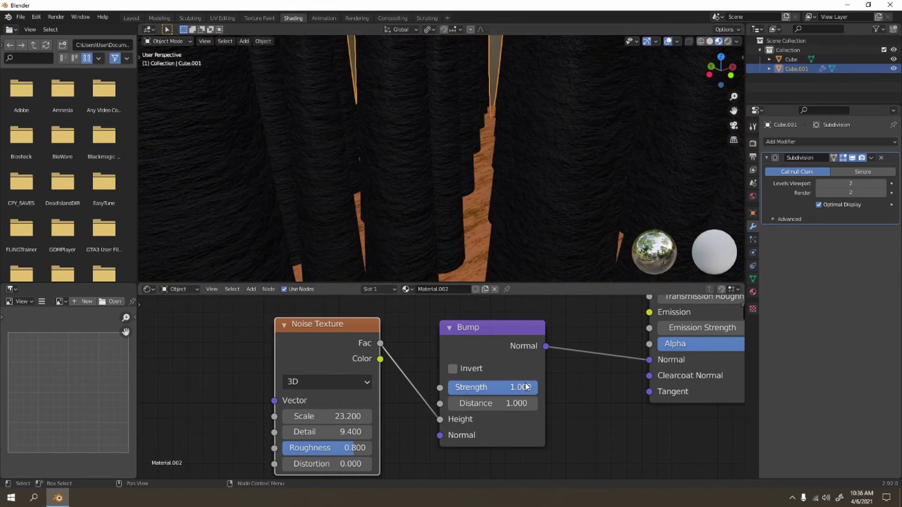
{"action": "left_click_drag", "start_coordinate": [526, 386], "coordinate": [449, 387]}
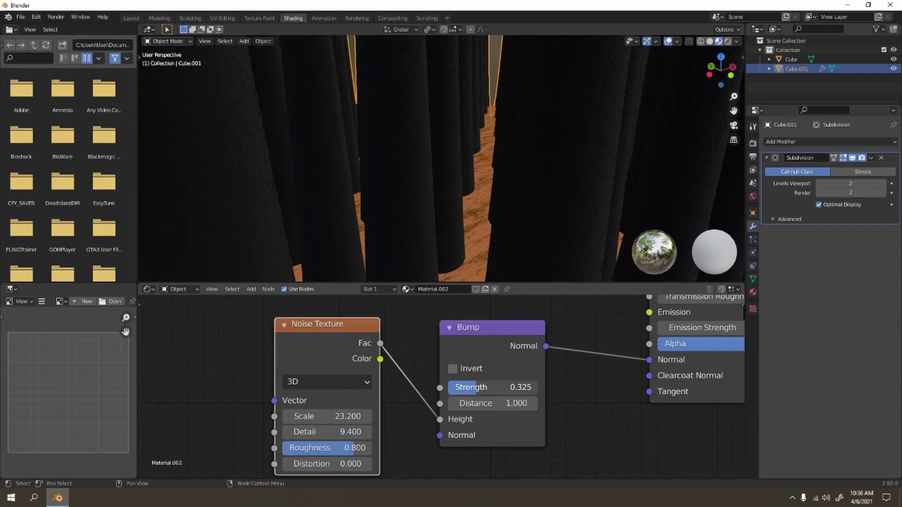
{"action": "scroll", "coordinate": [478, 232], "scroll_direction": "down", "scroll_amount": 6}
{"action": "left_click", "coordinate": [601, 252]}
- Examine the bristles' surface up close and the finished hairbrush from several angles
{"action": "scroll", "coordinate": [489, 220], "scroll_direction": "up", "scroll_amount": 6}
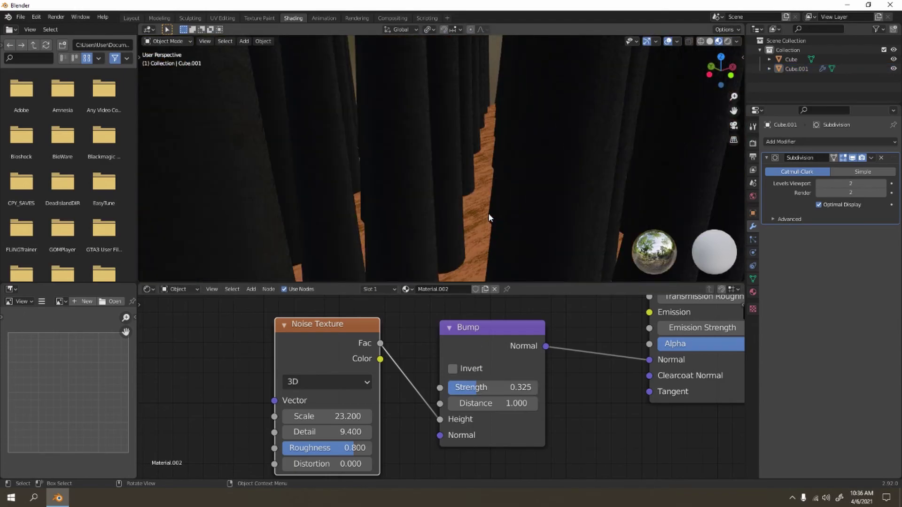
{"action": "scroll", "coordinate": [488, 211], "scroll_direction": "down", "scroll_amount": 6}
{"action": "mouse_move", "coordinate": [489, 212]}
{"action": "middle_mouse_down"}
{"action": "mouse_move", "coordinate": [572, 216]}
{"action": "mouse_move", "coordinate": [495, 207]}
{"action": "middle_mouse_up"}
{"action": "scroll", "coordinate": [493, 206], "scroll_direction": "up", "scroll_amount": 5}
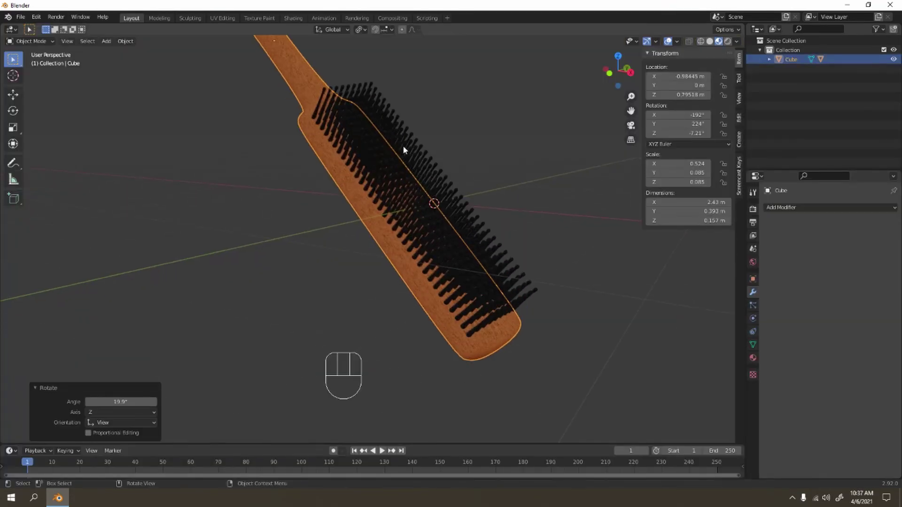
{"action": "mouse_move", "coordinate": [402, 145]}
{"action": "middle_mouse_down"}
{"action": "mouse_move", "coordinate": [525, 170]}
{"action": "mouse_move", "coordinate": [463, 164]}
{"action": "mouse_move", "coordinate": [509, 221]}
{"action": "mouse_move", "coordinate": [561, 229]}
{"action": "mouse_move", "coordinate": [362, 221]}
{"action": "mouse_move", "coordinate": [373, 225]}
{"action": "middle_mouse_up"}
{"action": "scroll", "coordinate": [516, 168], "scroll_direction": "down", "scroll_amount": 3}
{"action": "scroll", "coordinate": [488, 250], "scroll_direction": "up", "scroll_amount": 3}
{"action": "mouse_move", "coordinate": [489, 250]}
{"action": "middle_mouse_down"}
{"action": "mouse_move", "coordinate": [500, 276]}
{"action": "mouse_move", "coordinate": [494, 215]}
{"action": "mouse_move", "coordinate": [389, 233]}
{"action": "mouse_move", "coordinate": [331, 231]}
{"action": "middle_mouse_up"}
{"action": "mouse_move", "coordinate": [473, 229]}
{"action": "middle_mouse_down"}
{"action": "mouse_move", "coordinate": [507, 247]}
{"action": "mouse_move", "coordinate": [455, 228]}
{"action": "mouse_move", "coordinate": [493, 203]}
{"action": "mouse_move", "coordinate": [351, 197]}
{"action": "mouse_move", "coordinate": [364, 228]}
{"action": "middle_mouse_up"}
{"action": "scroll", "coordinate": [437, 276], "scroll_direction": "up", "scroll_amount": 3}
{"action": "mouse_move", "coordinate": [437, 277]}
{"action": "middle_mouse_down"}
{"action": "mouse_move", "coordinate": [333, 210]}
{"action": "mouse_move", "coordinate": [393, 198]}
{"action": "middle_mouse_up"}
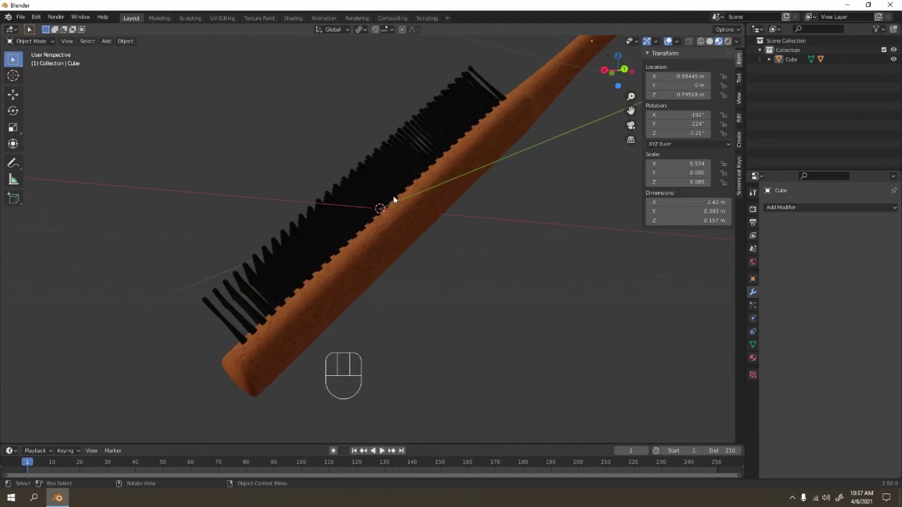
{"action": "mouse_move", "coordinate": [441, 158]}
{"action": "middle_mouse_down", "text": "shift"}
{"action": "mouse_move", "coordinate": [453, 215]}
{"action": "mouse_move", "coordinate": [483, 266]}
{"action": "mouse_move", "coordinate": [600, 228]}
{"action": "middle_mouse_up", "text": "shift"}
{"action": "scroll", "coordinate": [467, 233], "scroll_direction": "up", "scroll_amount": 1}
{"action": "scroll", "coordinate": [467, 228], "scroll_direction": "up", "scroll_amount": 2}
{"action": "mouse_move", "coordinate": [467, 227]}
{"action": "middle_mouse_down", "text": "shift"}
{"action": "mouse_move", "coordinate": [449, 263]}
{"action": "mouse_move", "coordinate": [403, 267]}
{"action": "middle_mouse_up", "text": "shift"}
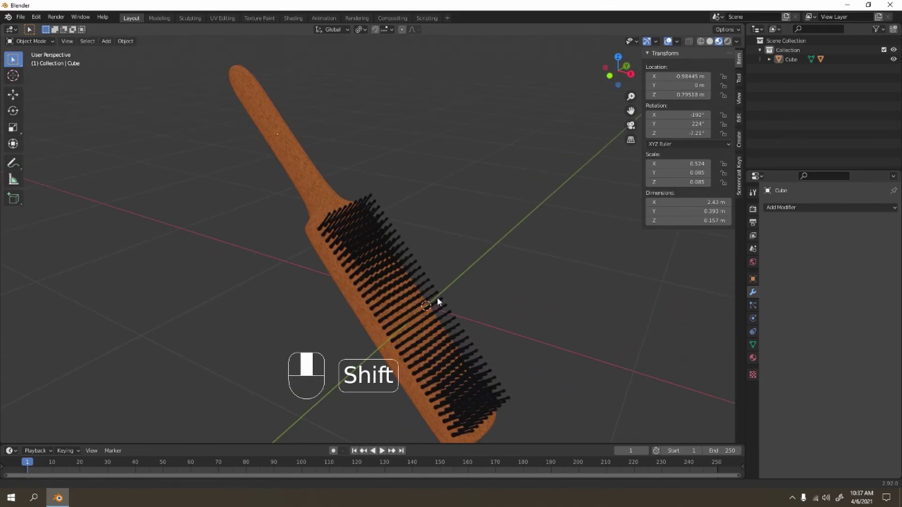
{"action": "middle_click_drag", "start_coordinate": [439, 302], "coordinate": [437, 249], "text": "shift"}
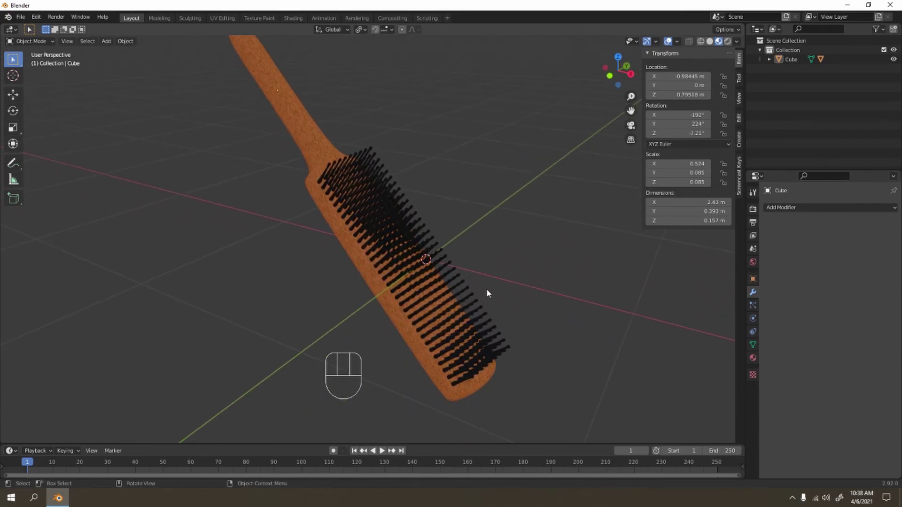
{"action": "mouse_move", "coordinate": [478, 270]}
{"action": "middle_mouse_down"}
{"action": "mouse_move", "coordinate": [465, 249]}
{"action": "mouse_move", "coordinate": [441, 251]}
{"action": "mouse_move", "coordinate": [475, 257]}
{"action": "mouse_move", "coordinate": [467, 244]}
{"action": "mouse_move", "coordinate": [445, 269]}
{"action": "middle_mouse_up"}
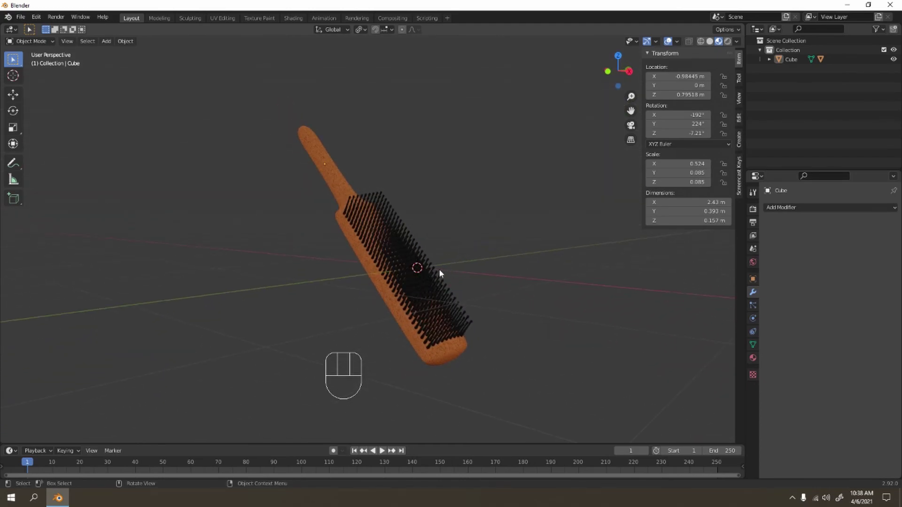